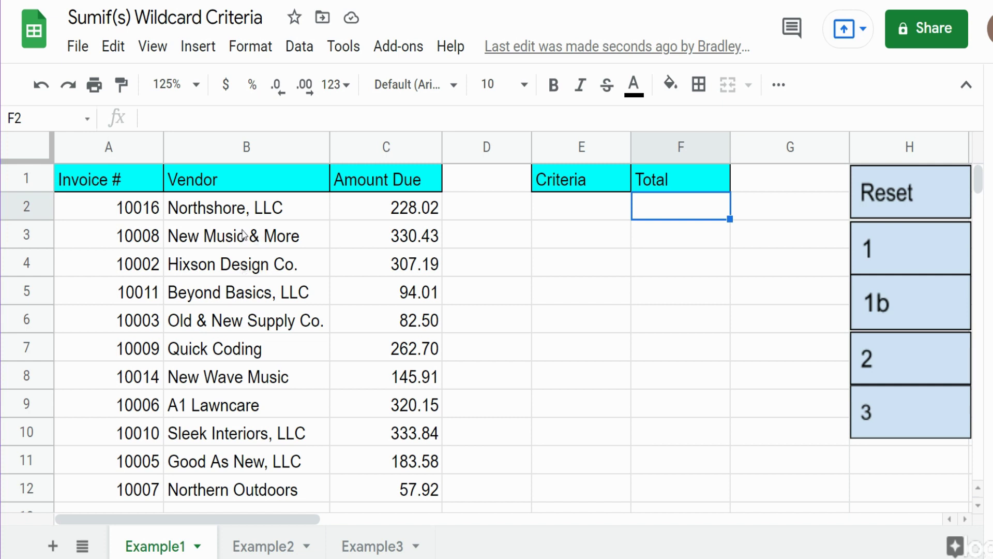
Run the sheet's script 1 to highlight the invoice rows whose vendor name contains "New".
left_click(248, 214)
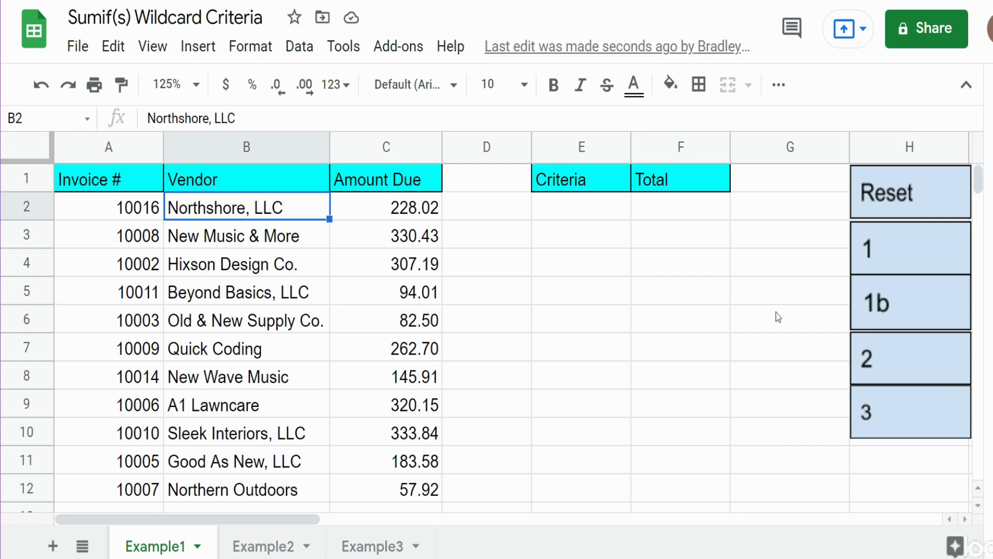
left_click(884, 253)
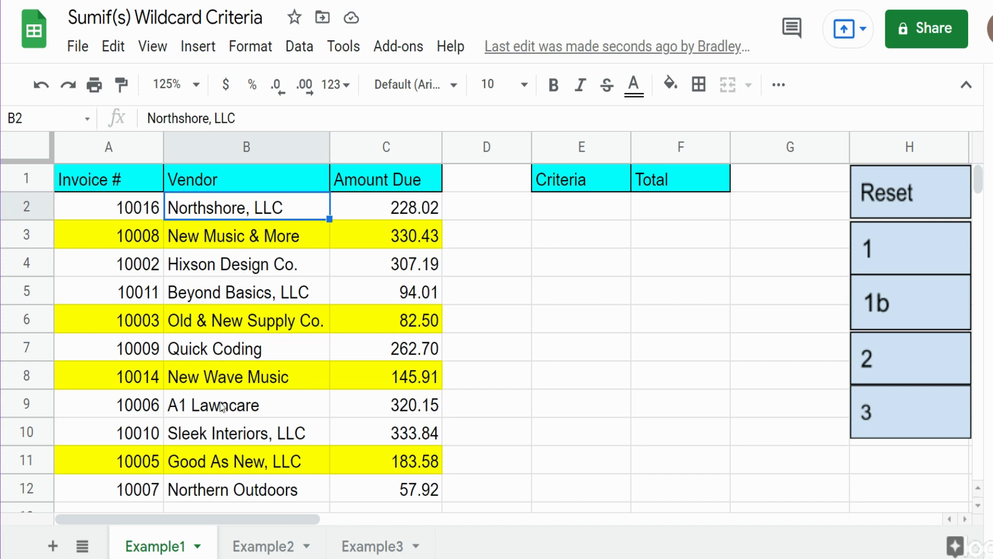
Start a SUMIF formula in F2 with the vendor cells $B$2:$B$12 as the absolute range.
left_click(703, 213)
type("=Sumif(")
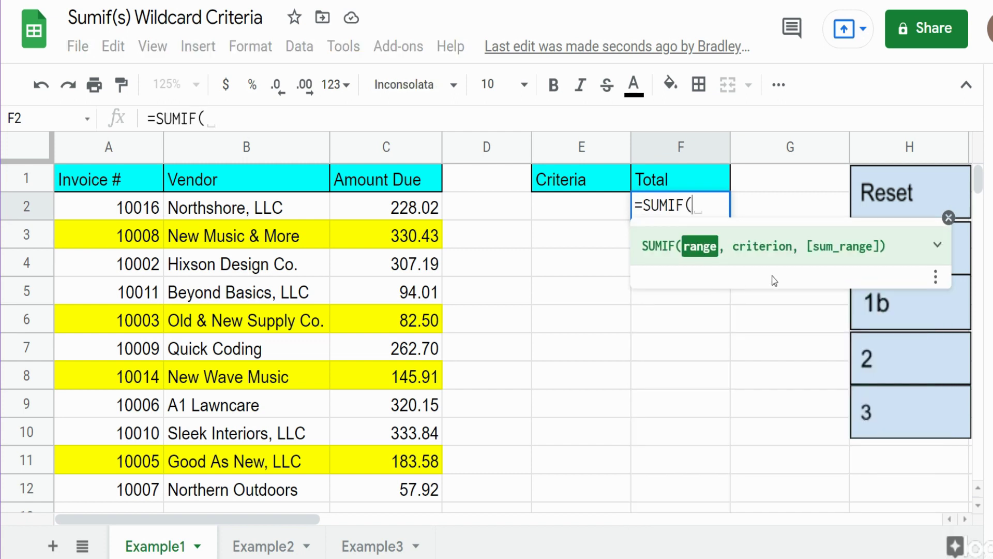
left_click(268, 214)
left_click_drag(268, 215, 272, 489)
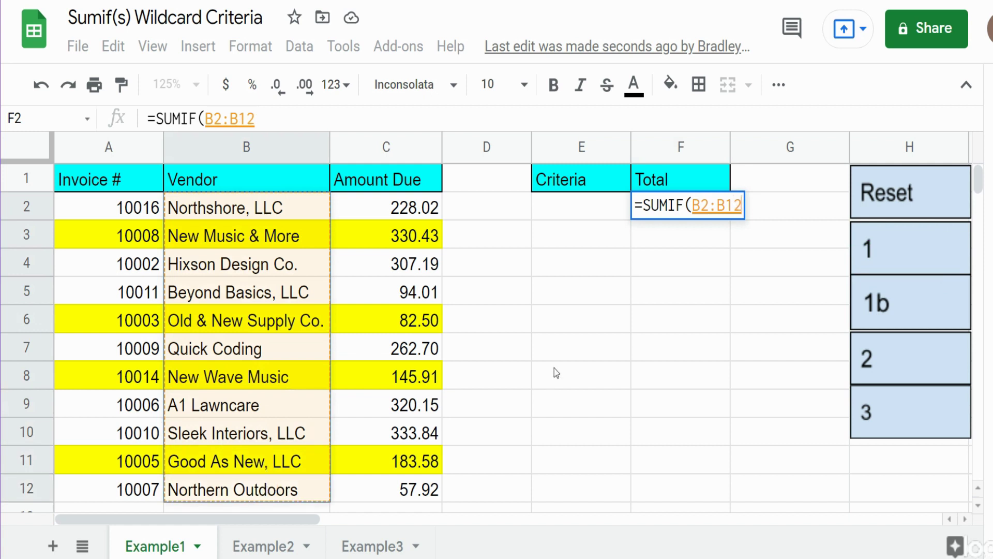
key("F4")
type(",")
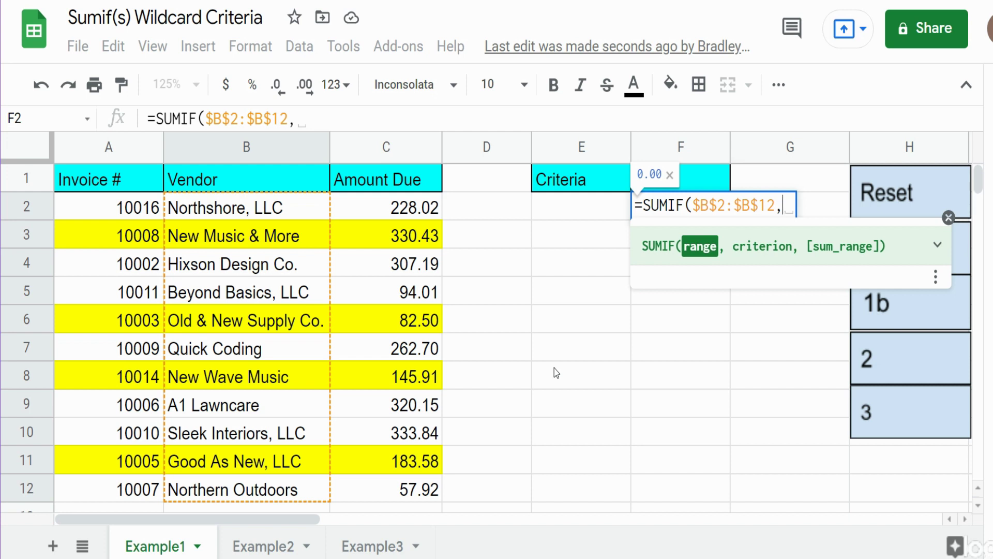
Enter "*New*" as the SUMIF criterion in F2, with an asterisk wildcard on both sides of the word.
type("\"")
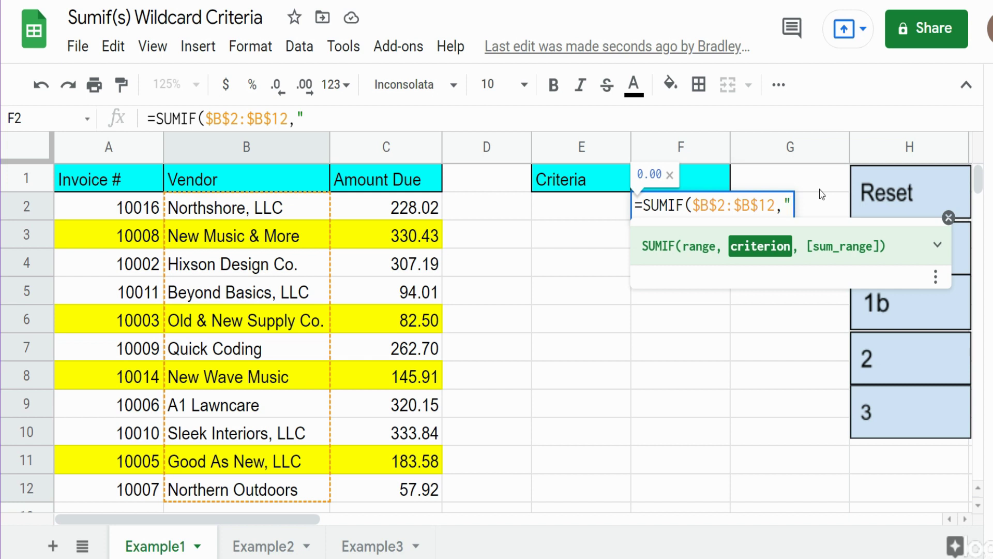
type("*New")
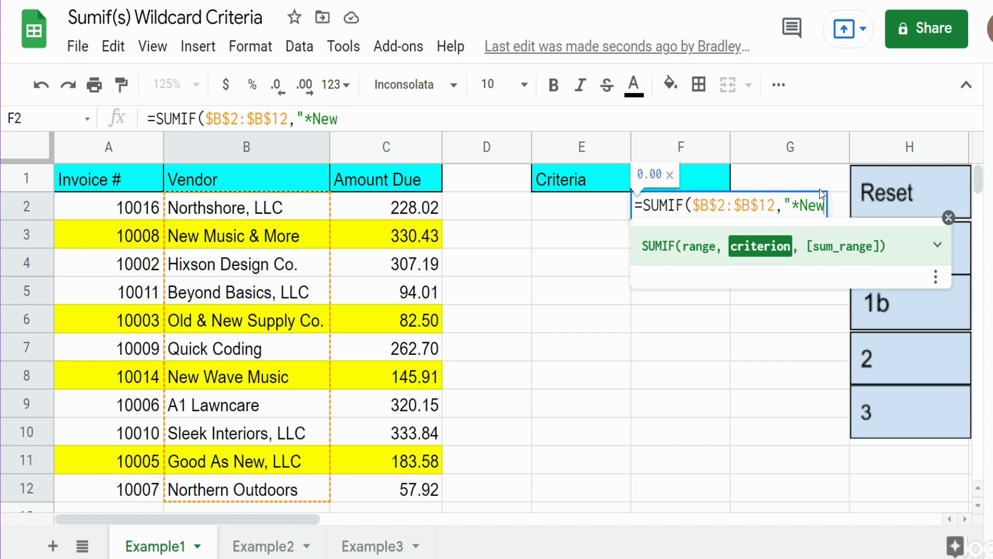
type("*\"")
left_click_drag(799, 204, 824, 206)
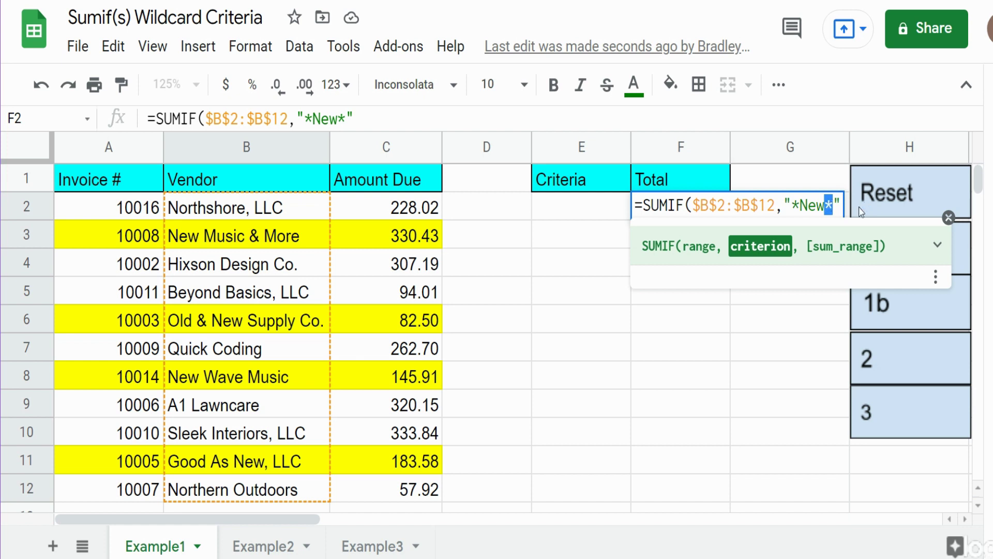
key("End")
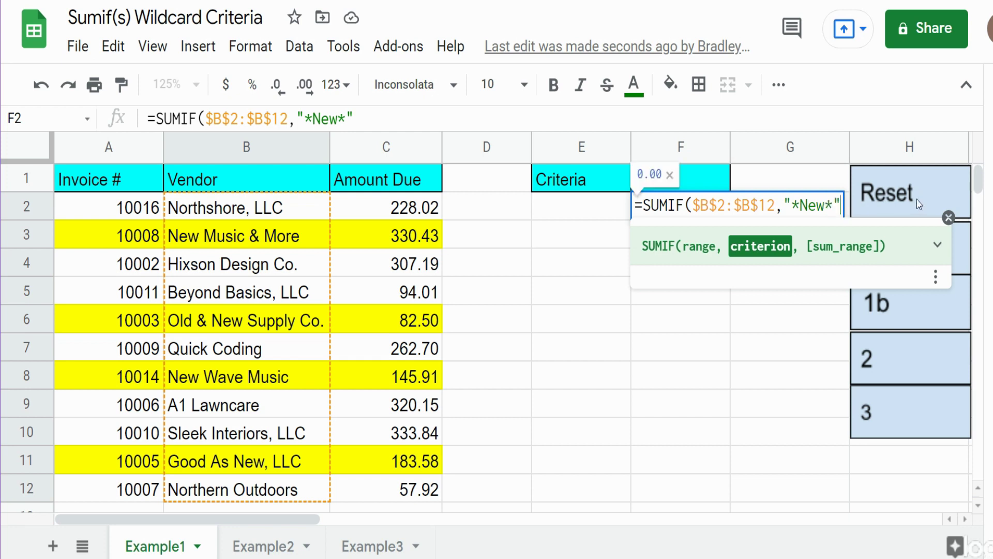
Add the amounts $C$2:$C$12 as the absolute sum range and complete the SUMIF formula in F2.
type(",")
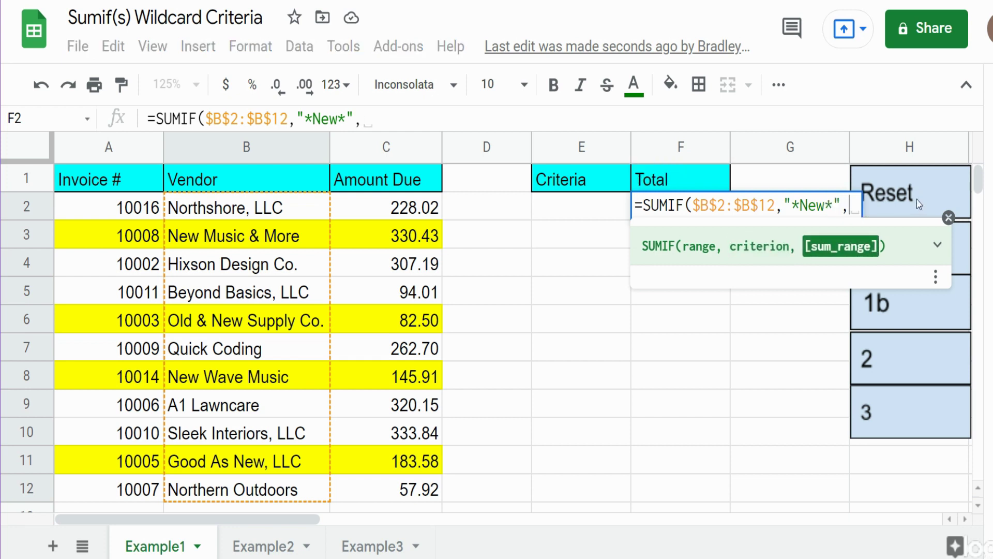
left_click(404, 216)
key("ctrl+shift+Down")
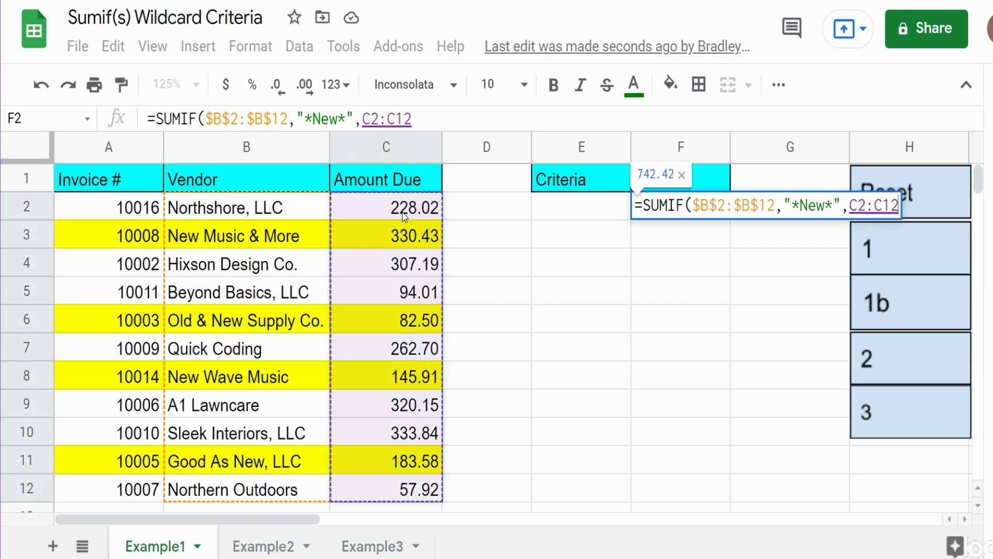
key("F4")
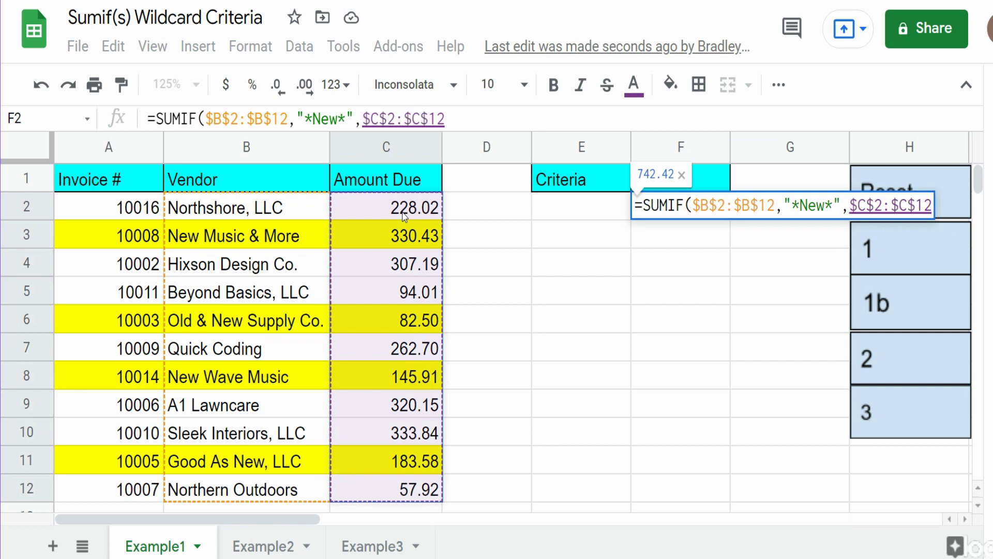
type(")")
key("Return")
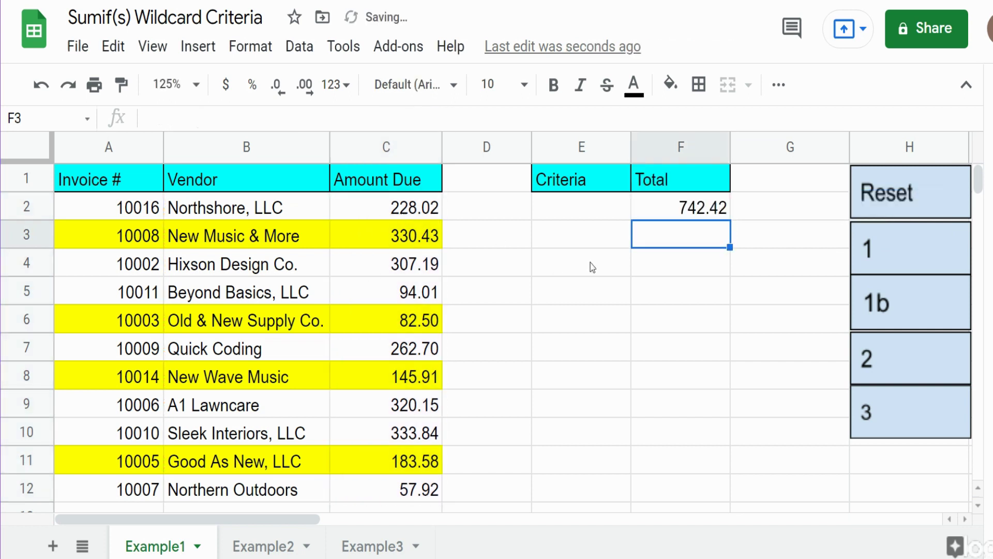
Cross-check the total in E6 by adding the highlighted amounts C3, C6, C8 and C11, and clear E6 again.
left_click(588, 334)
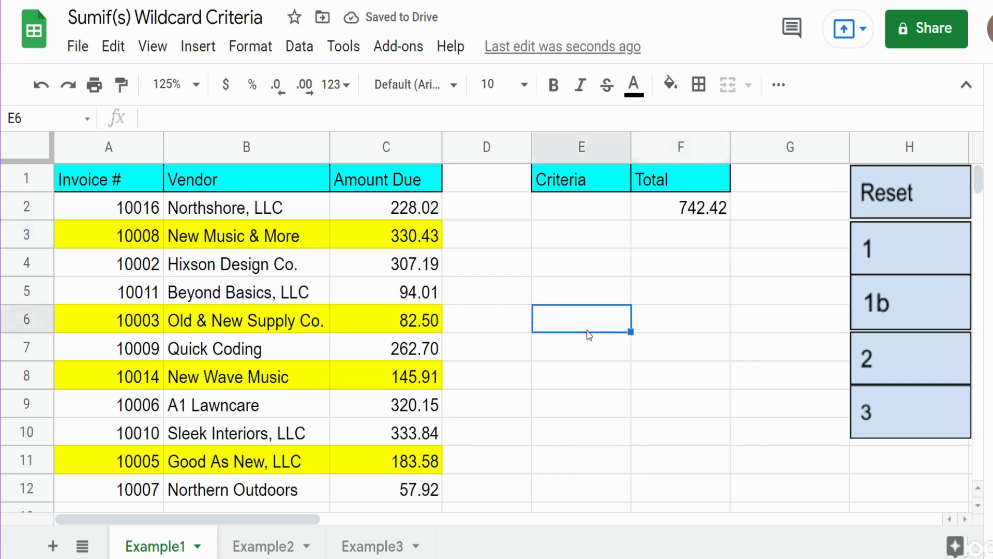
type("=")
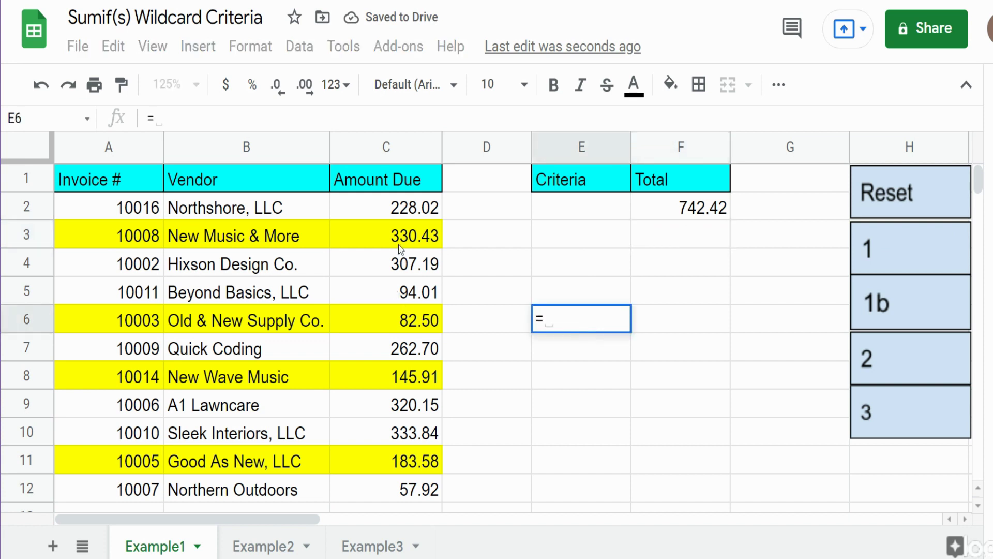
left_click(400, 243)
type("+")
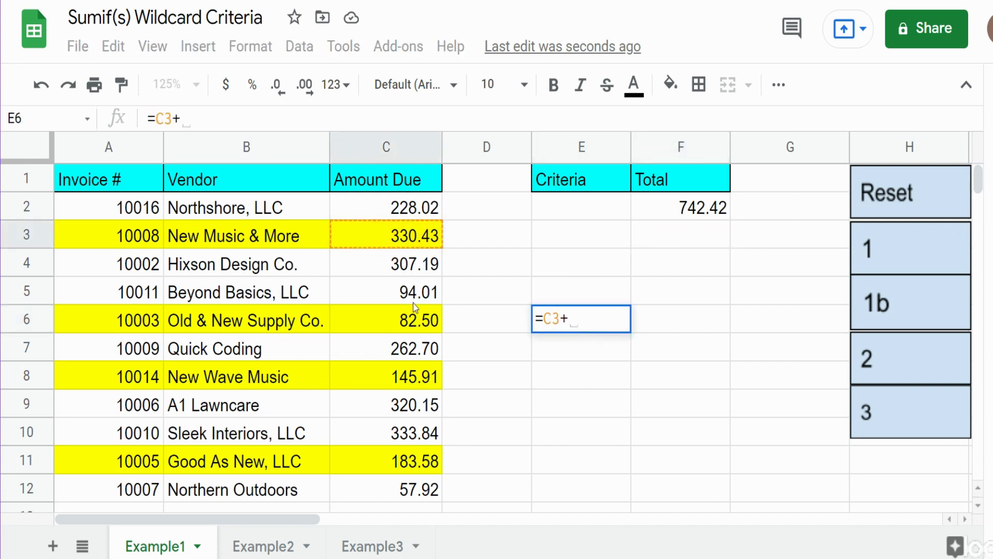
left_click(417, 318)
type("+")
left_click(408, 377)
type("+")
left_click(415, 466)
key("Return")
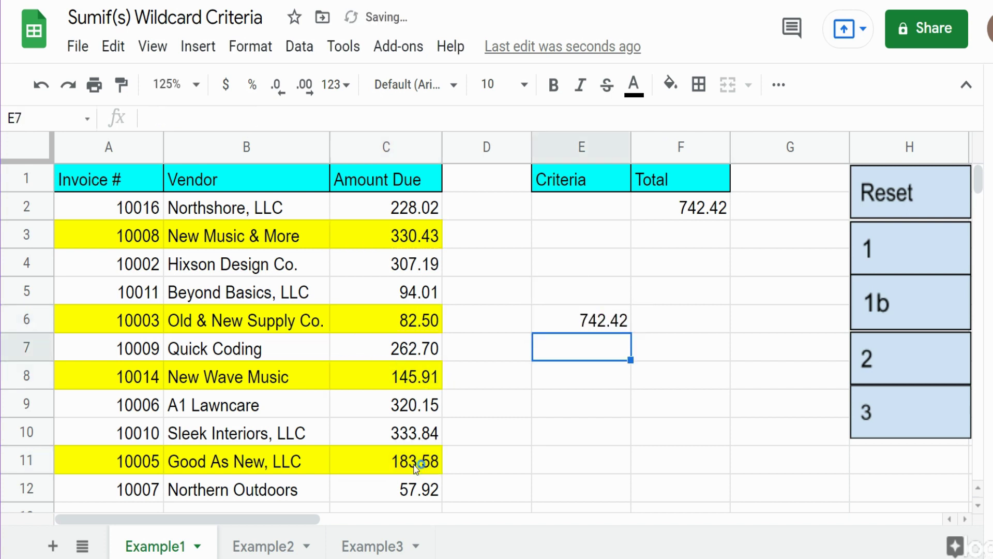
left_click(600, 321)
key("Delete")
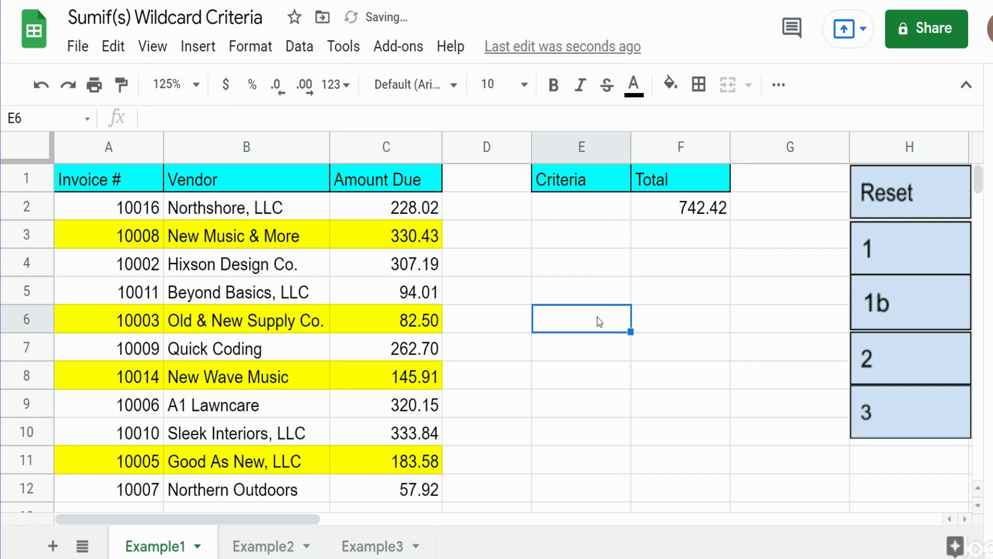
Review the criterion in F2's formula and enter *New* as the criteria value in E2.
left_click(654, 209)
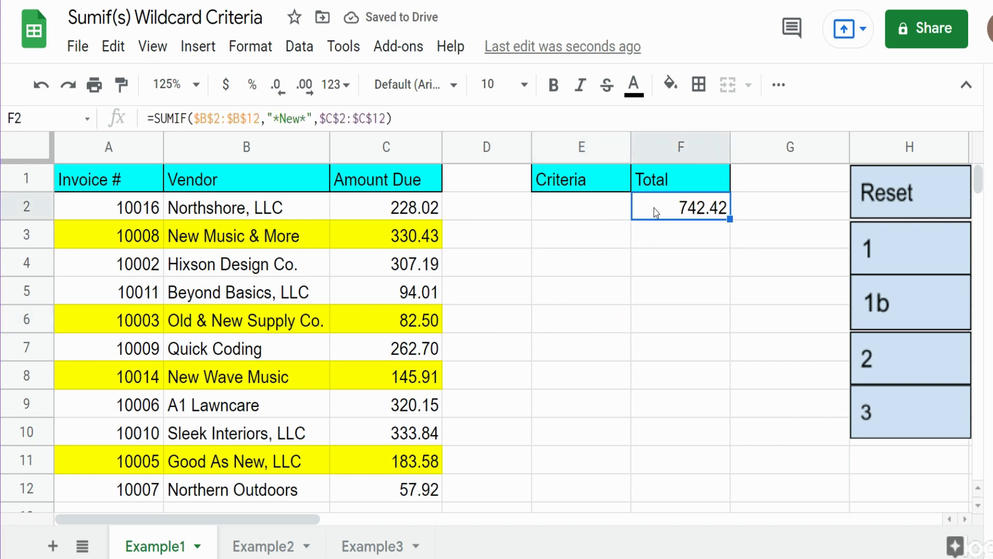
double_click(653, 209)
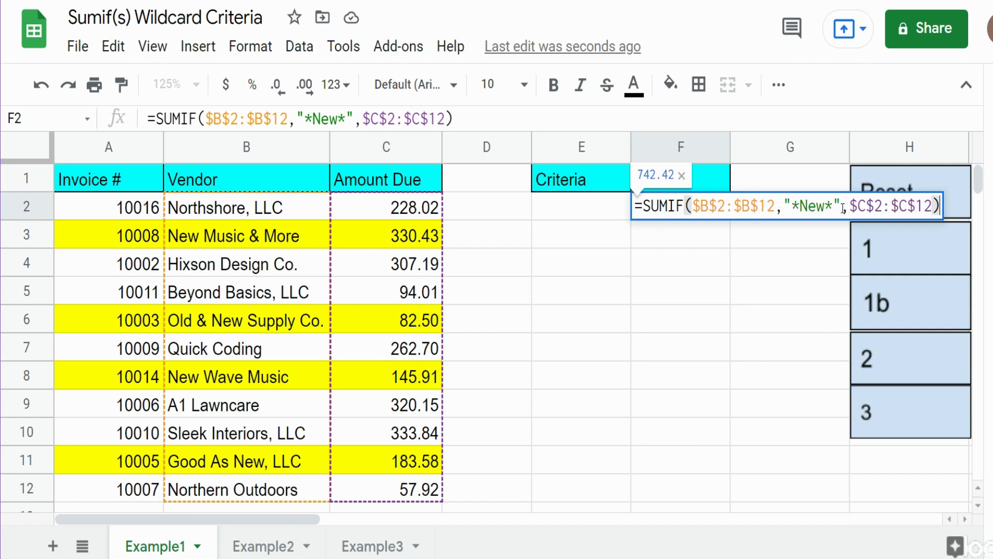
left_click(564, 207)
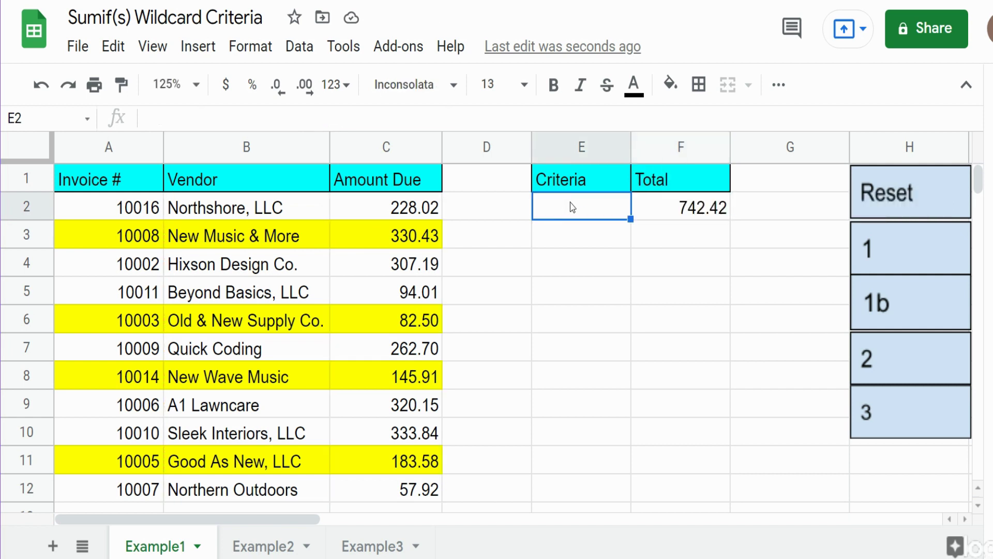
type("*New*")
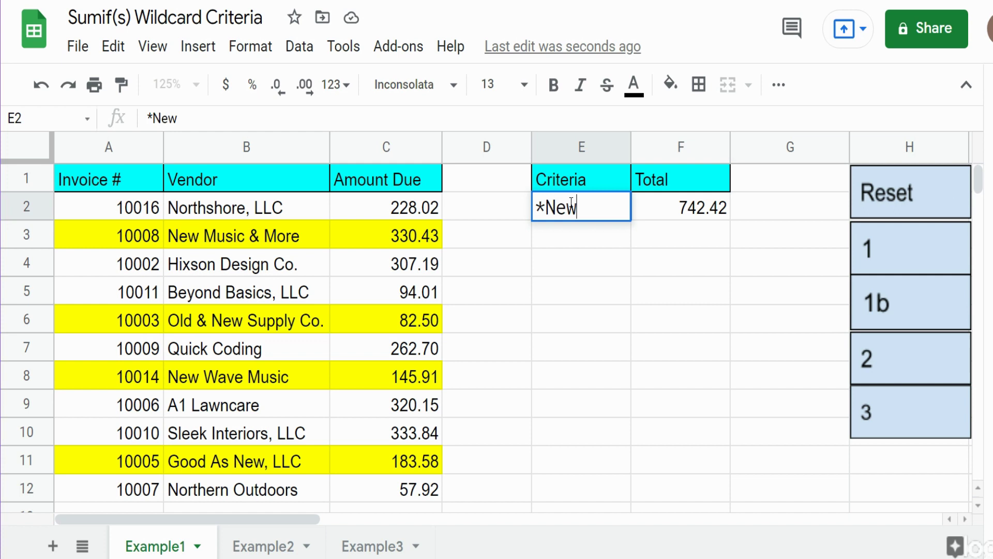
key("Return")
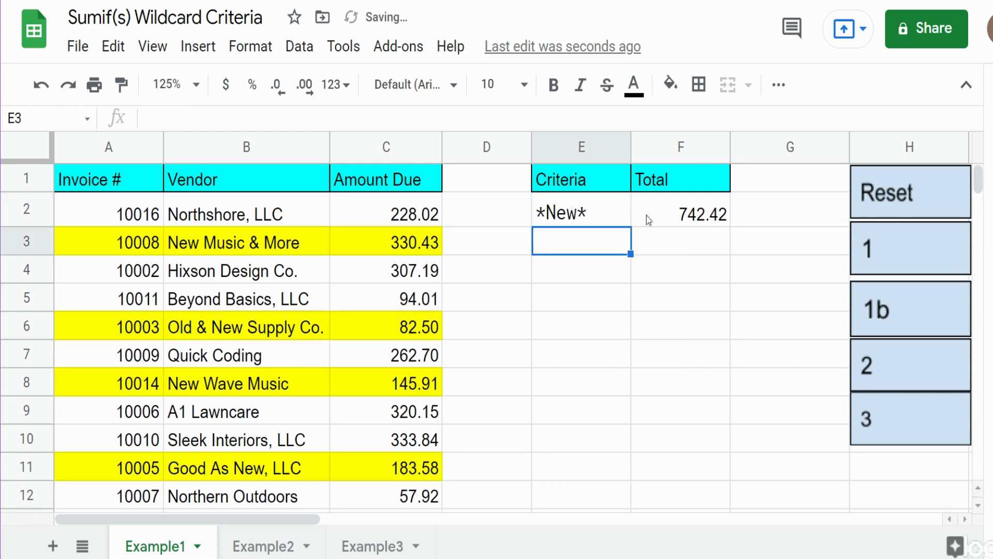
Replace the hard-coded "*New*" criterion in F2's SUMIF formula with a reference to E2.
left_click(691, 212)
key("Return")
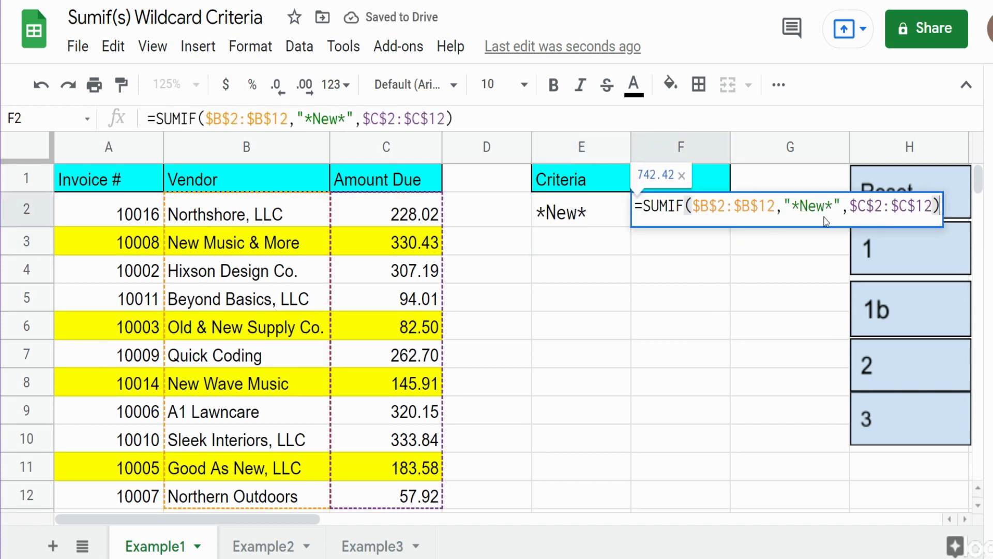
left_click_drag(841, 206, 785, 206)
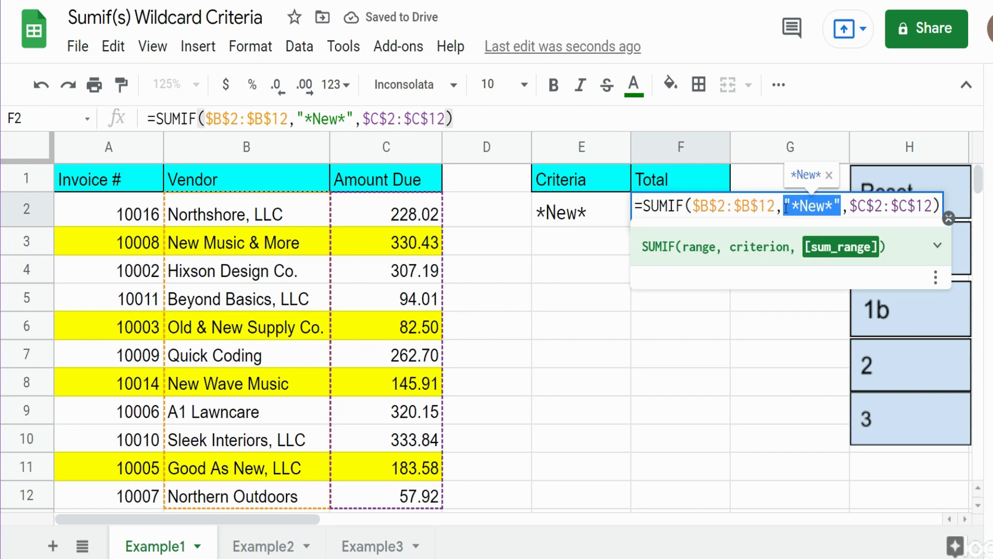
type("E2")
key("Return")
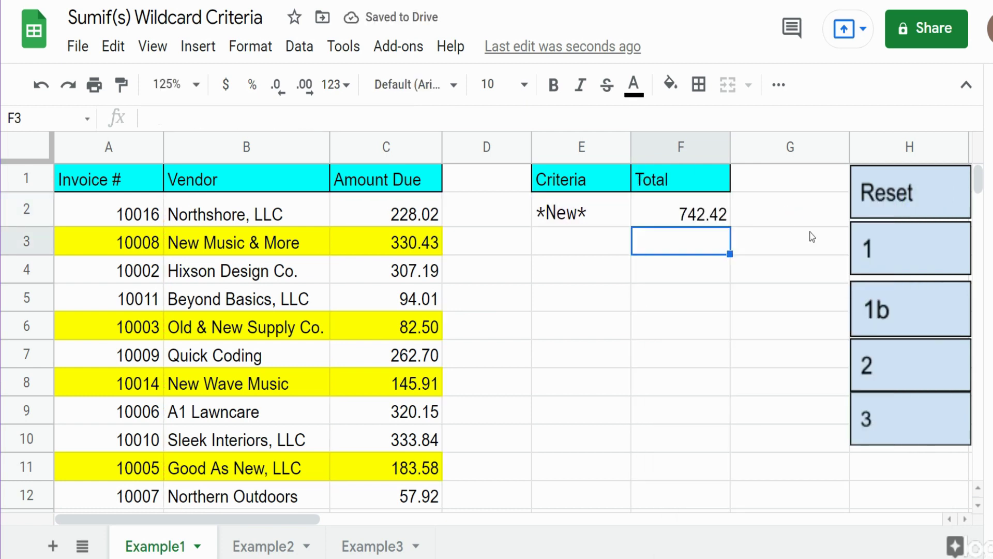
Reset the row highlighting and run script 1b to highlight only vendors whose names begin with "New".
left_click(893, 196)
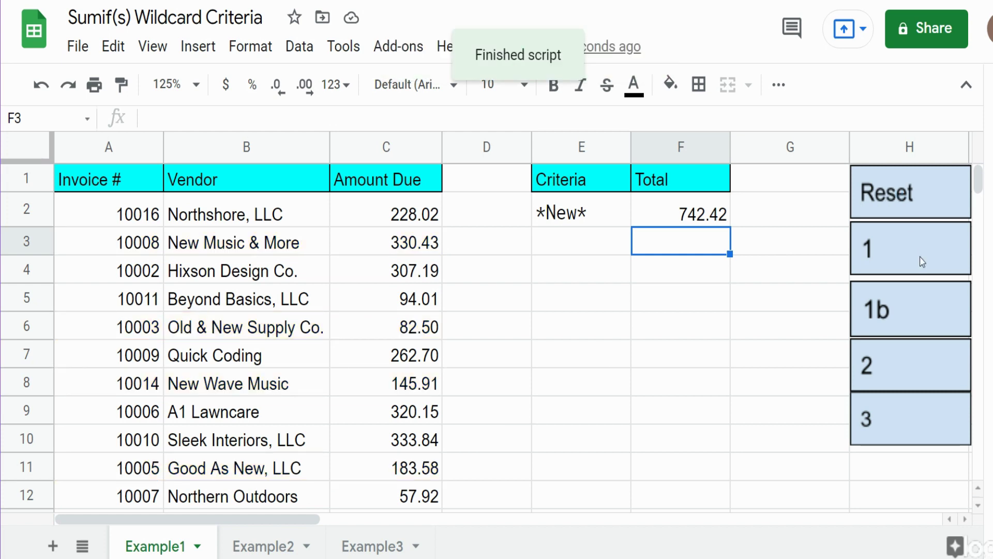
left_click(904, 311)
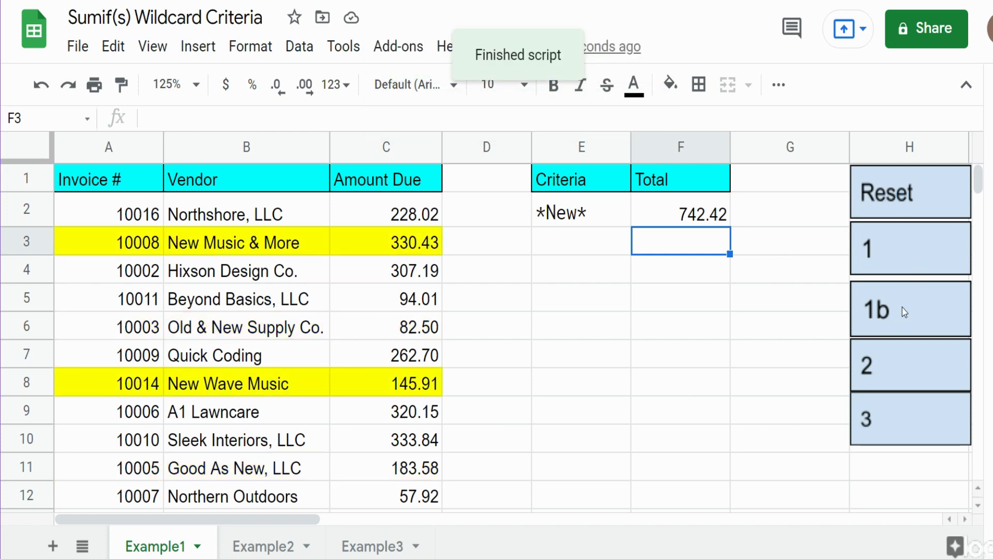
Change the criteria in E2 to New* by removing the leading asterisk.
left_click(615, 220)
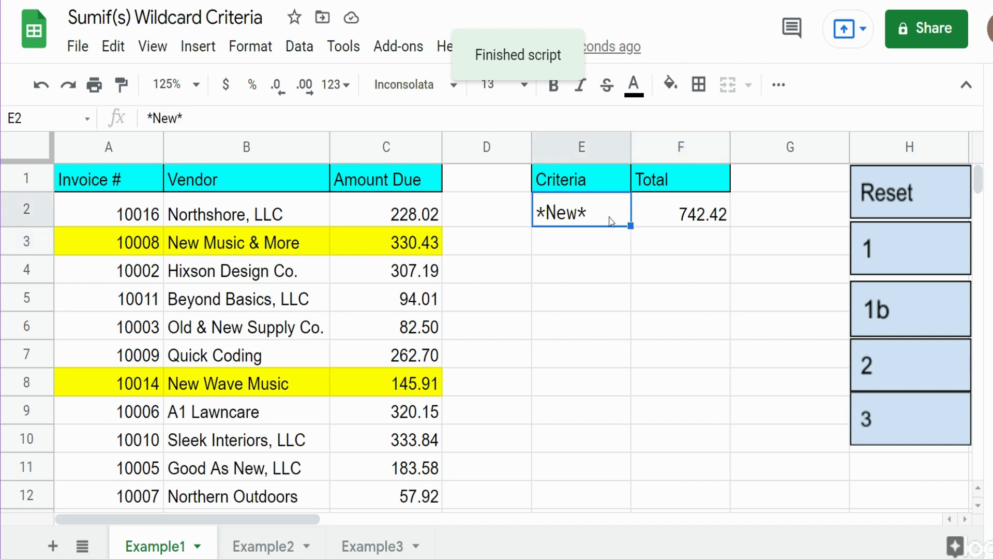
double_click(547, 214)
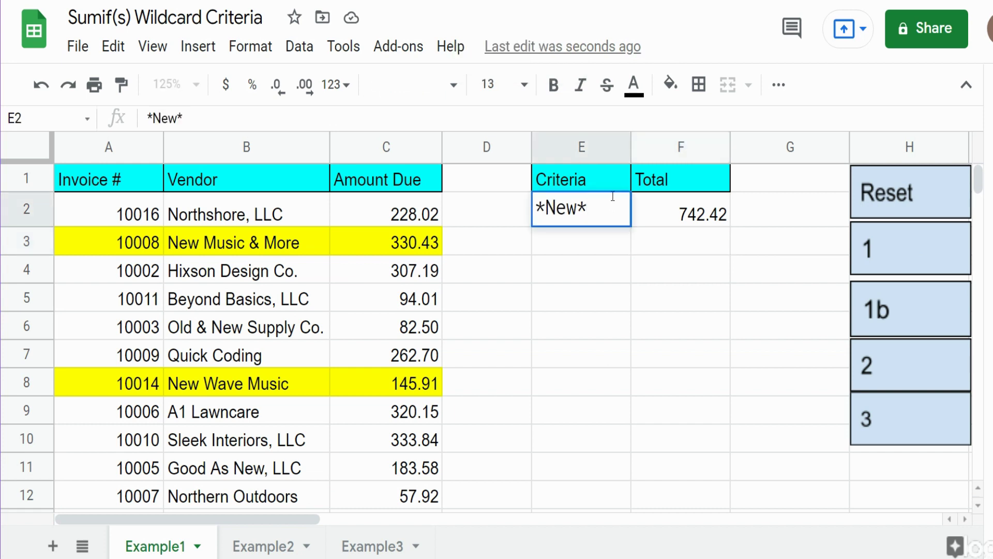
key("BackSpace")
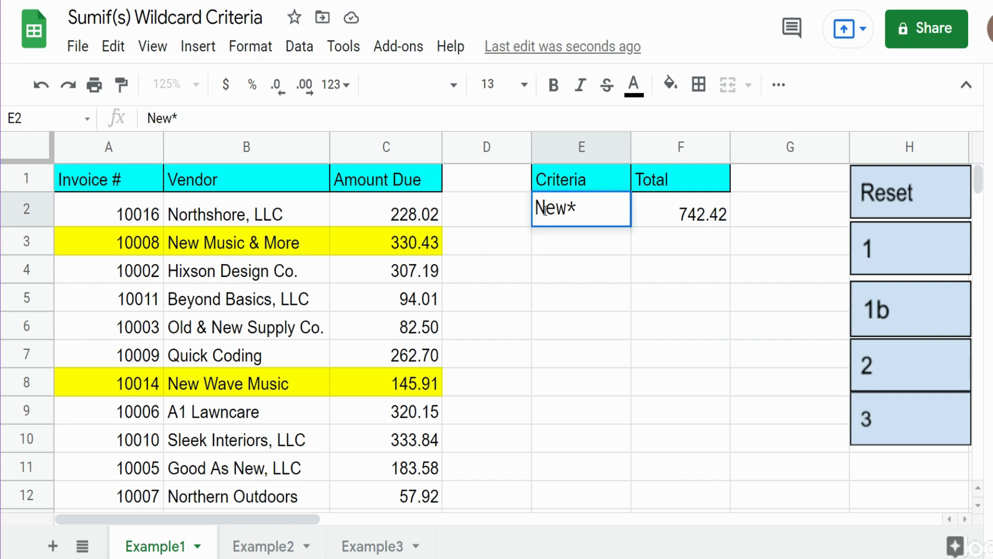
left_click(577, 207)
key("Return")
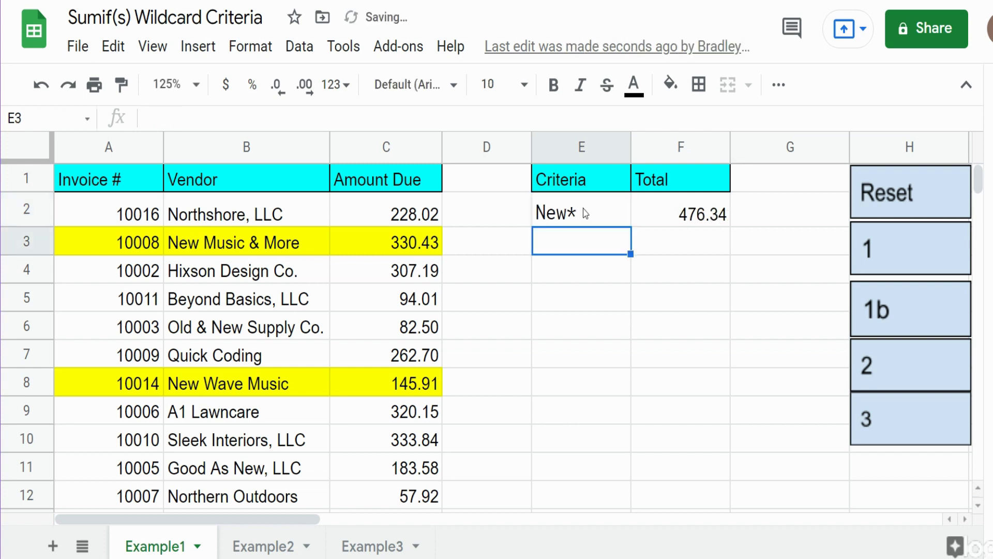
Cross-check the new total in E6 by adding the highlighted amounts C3 and C8.
left_click(556, 328)
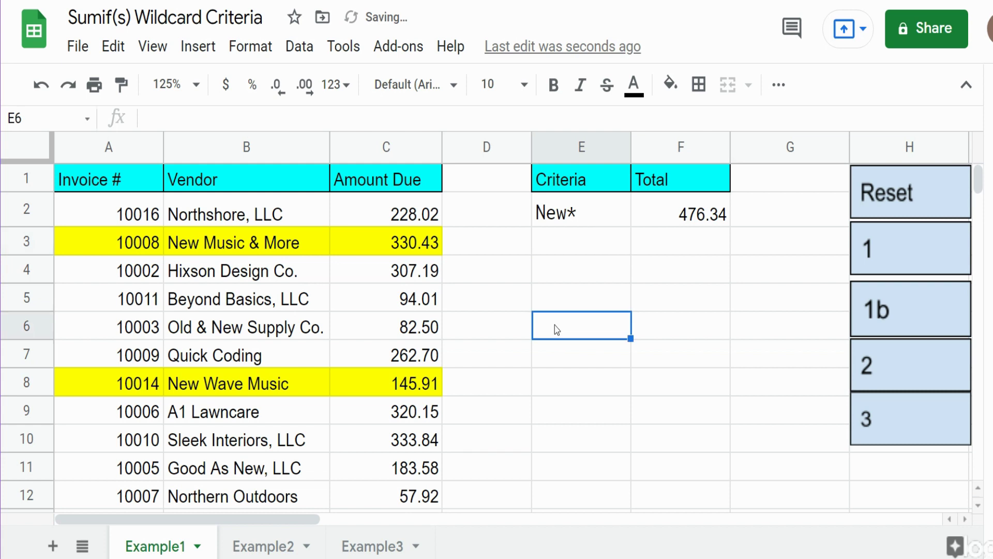
type("=")
left_click(423, 239)
type("+")
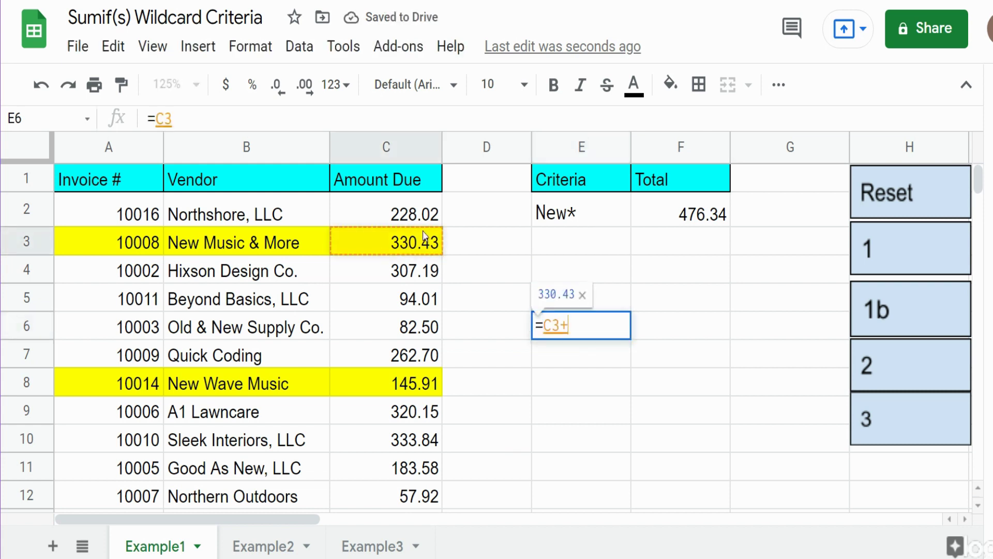
left_click(427, 382)
key("Return")
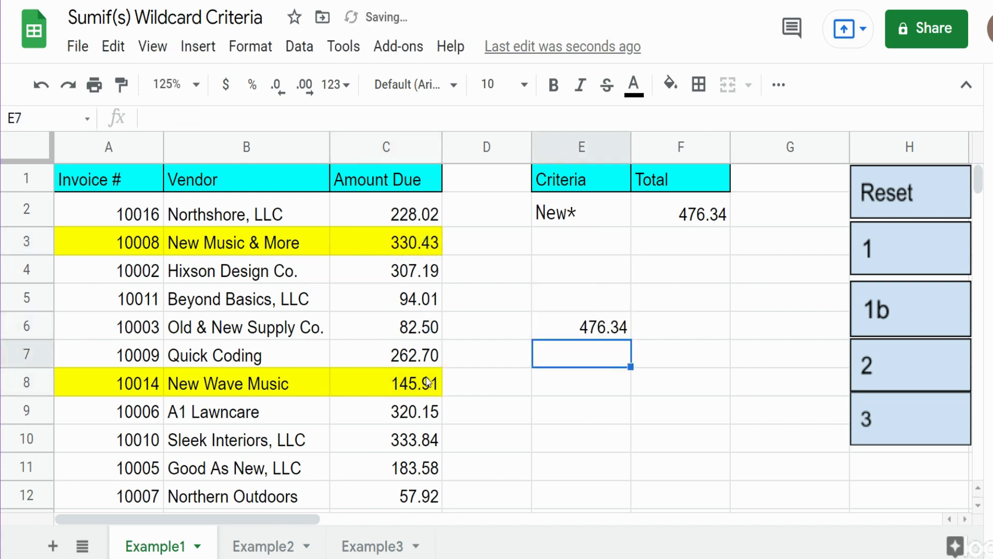
Clear the check sum in E6, then reset the row highlighting and run script 2 to highlight vendors ending in LLC.
left_click(600, 334)
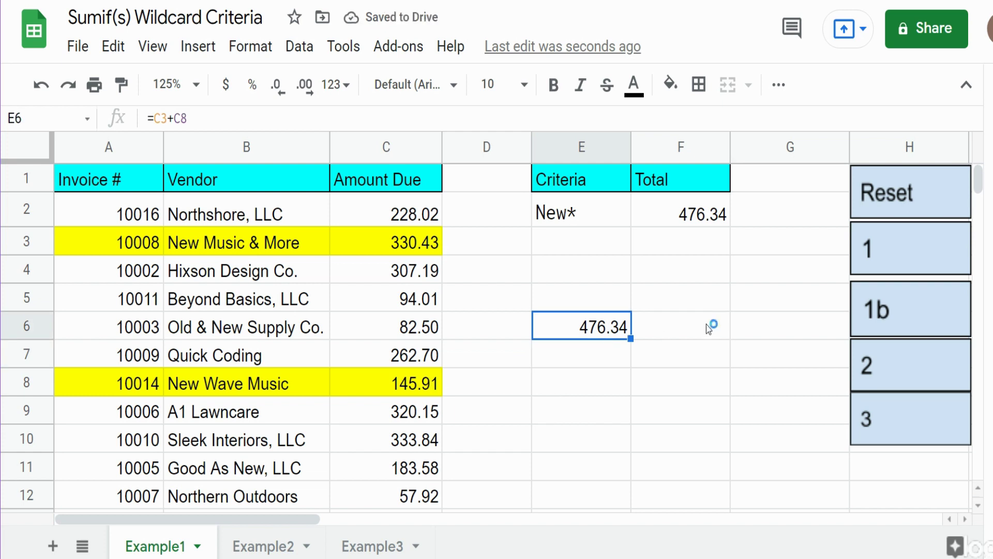
key("Delete")
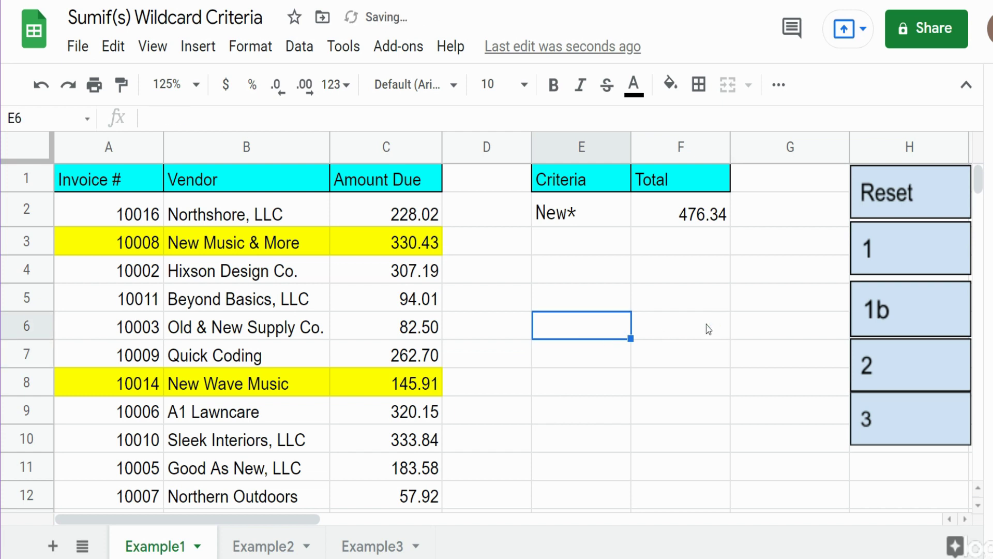
left_click(926, 175)
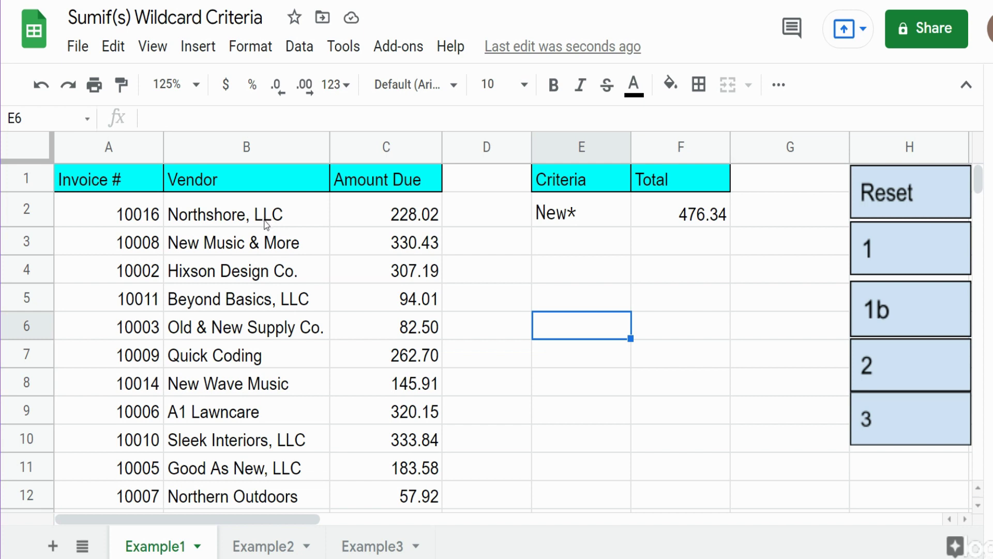
left_click(856, 358)
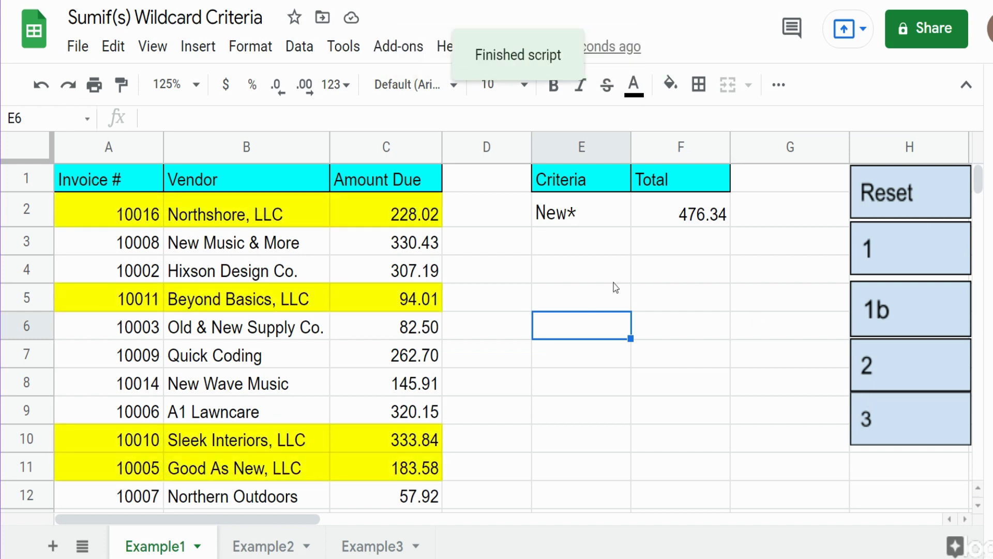
Change the criteria in E2 to *LLC to total the vendors whose names end in LLC.
left_click(578, 222)
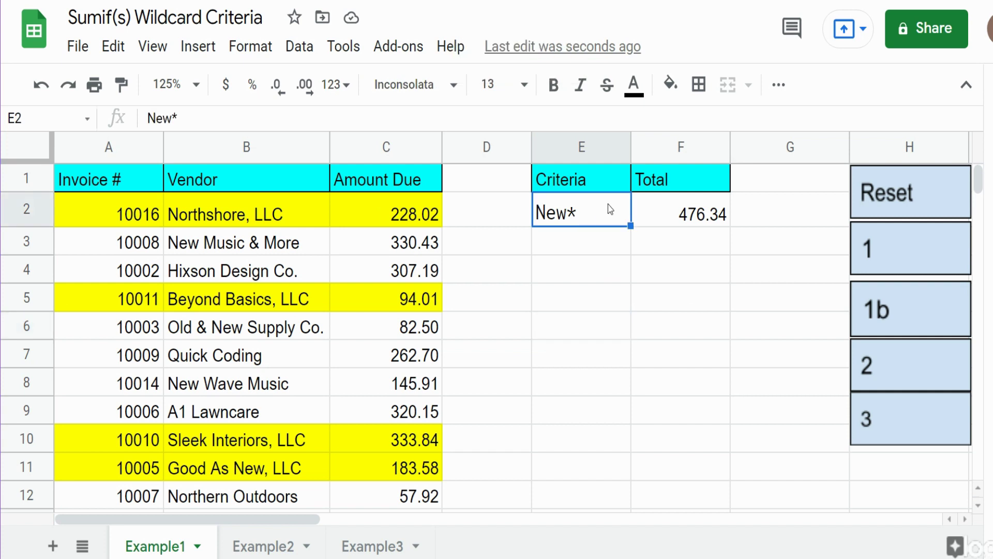
type("*")
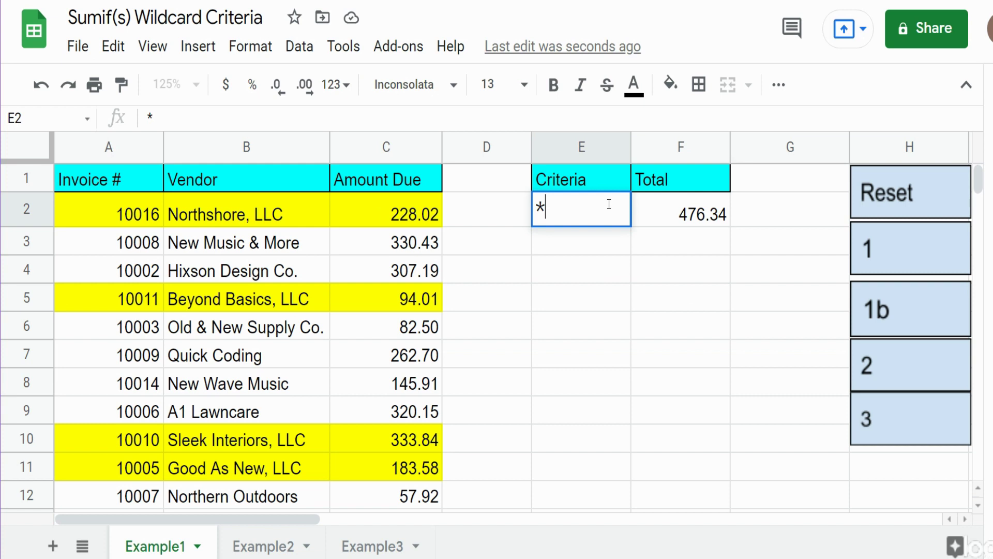
type("LLC")
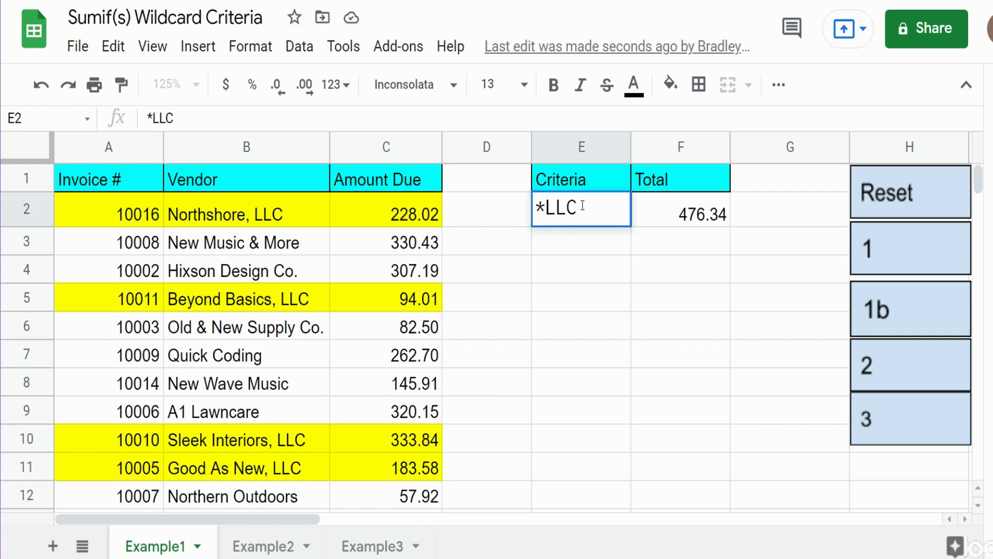
key("Return")
Cross-check the LLC total in E5 with a SUM of the highlighted amounts C2, C5 and C10:C11.
key("Down")
key("Down")
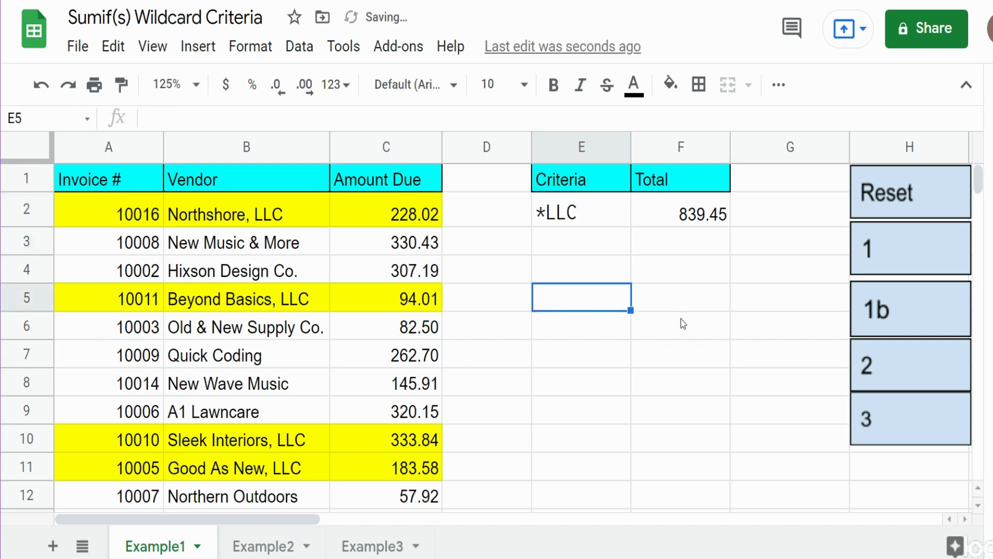
type("=SUM(")
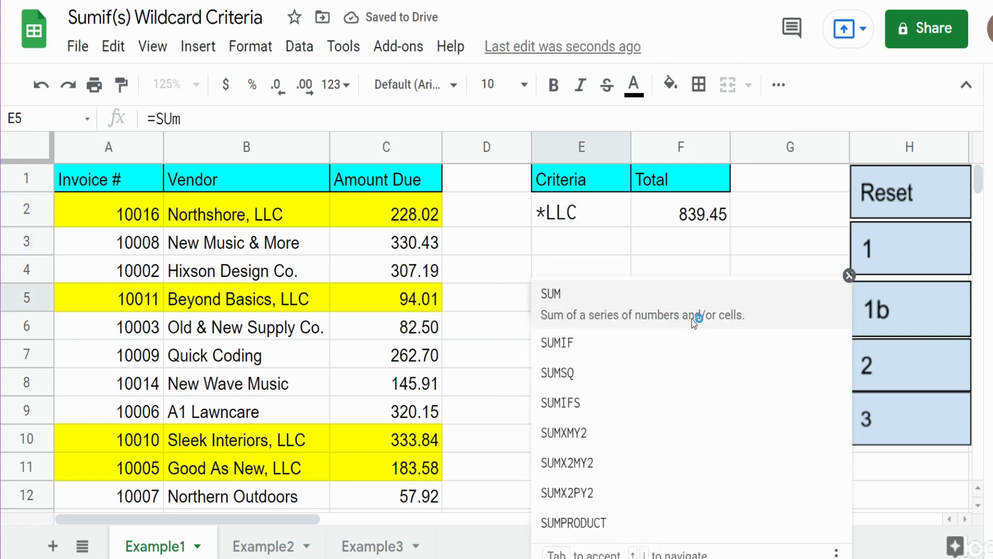
left_click(416, 220)
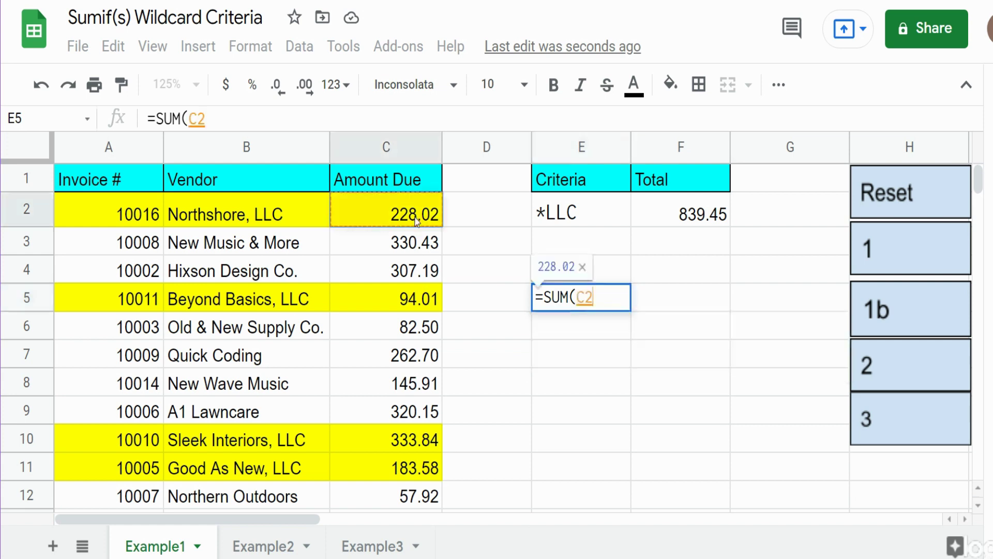
type(",")
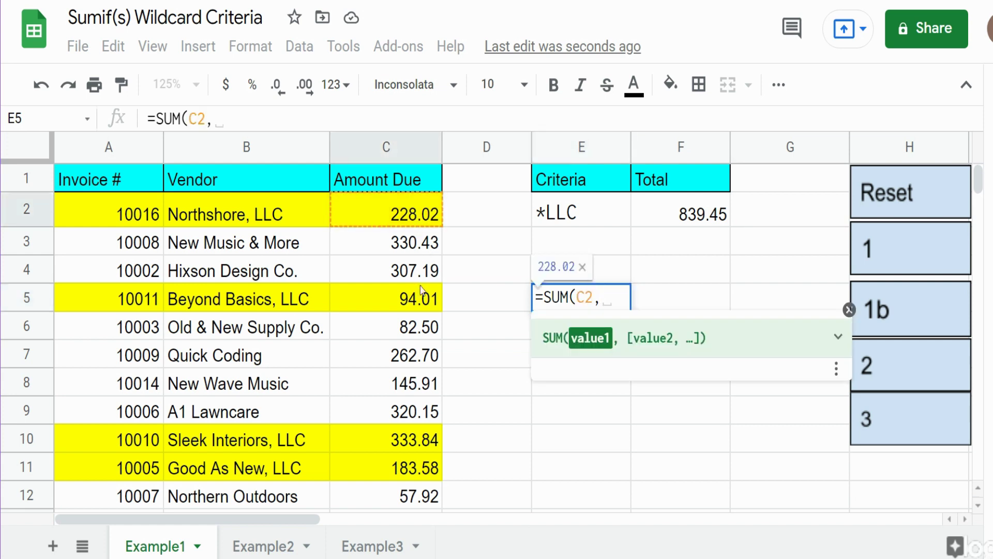
left_click(420, 300)
type(",")
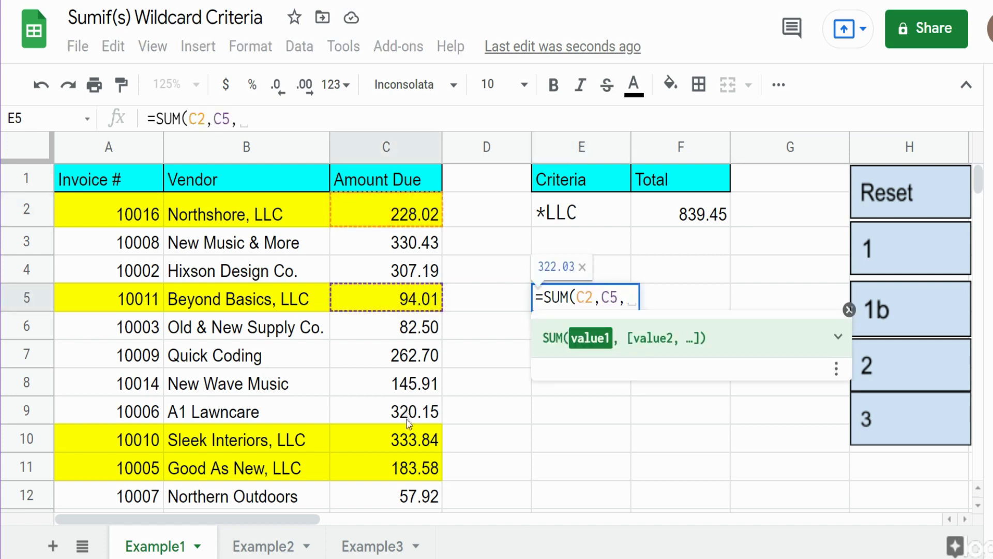
left_click_drag(407, 439, 408, 467)
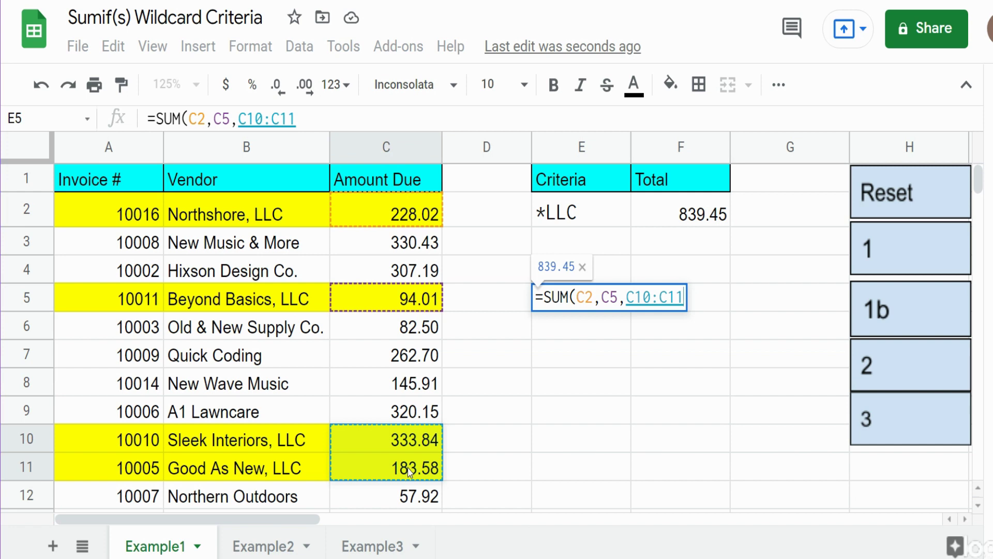
key("Return")
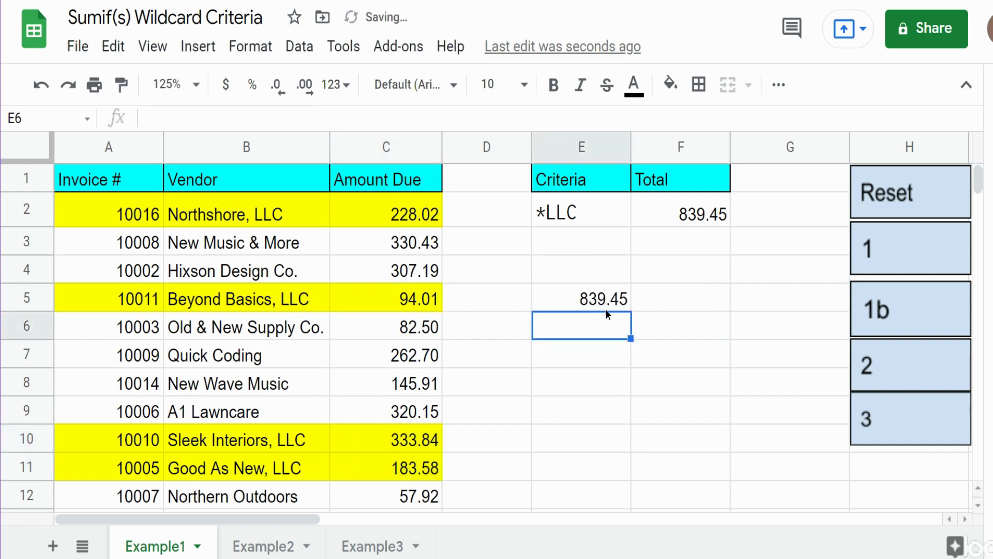
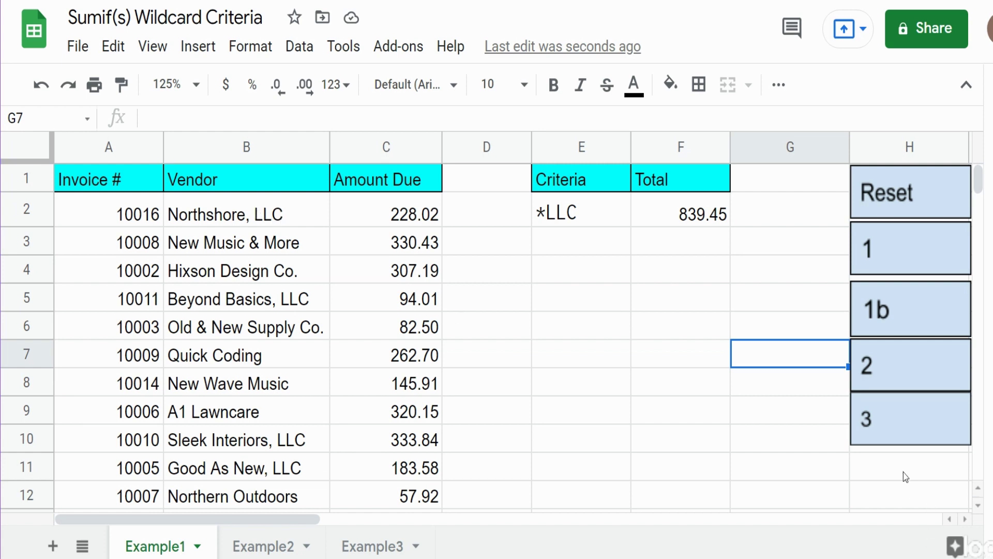
Run script 3 to highlight vendors ending in a three-character word, and set the criteria in E2 to * ???
left_click(888, 420)
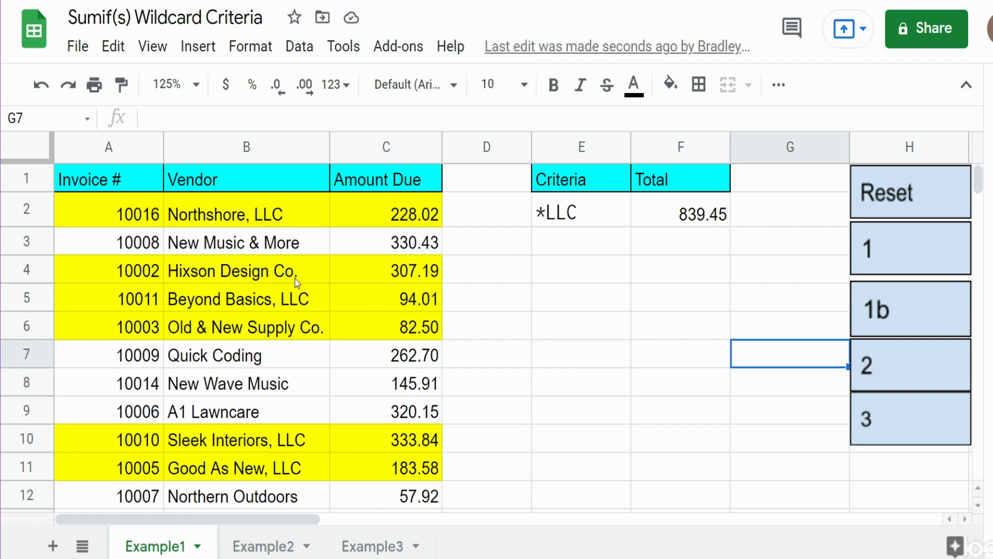
left_click(557, 272)
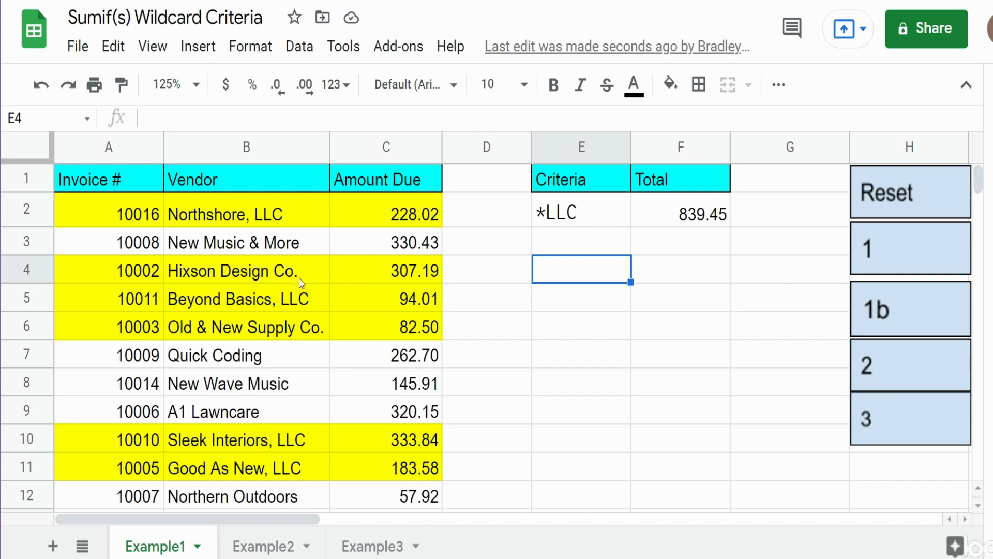
left_click(577, 219)
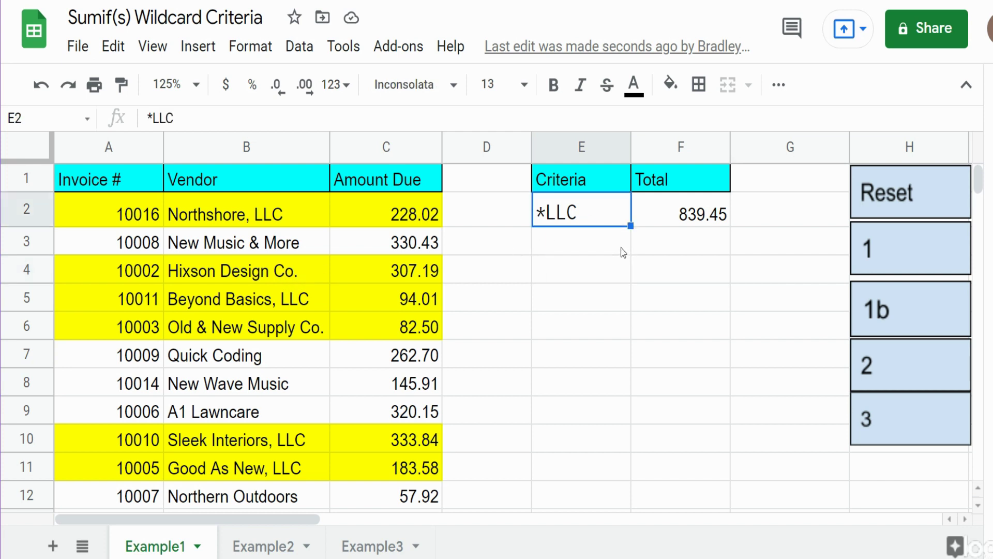
type("*")
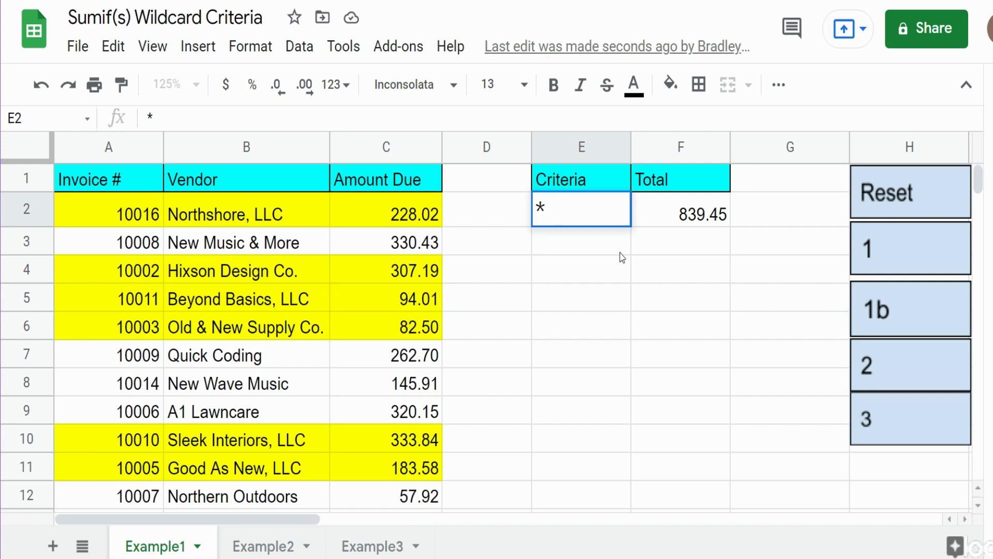
type("???")
key("Return")
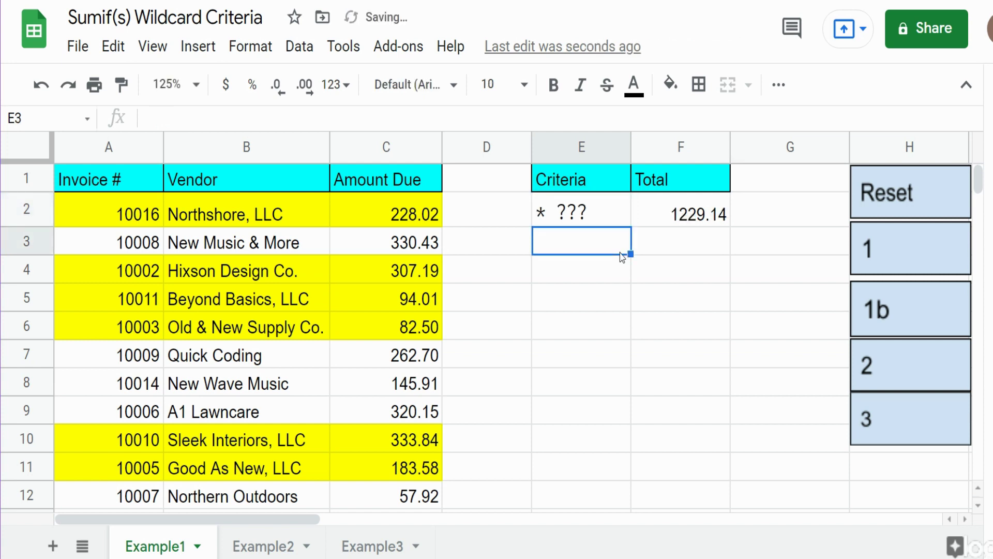
Cross-check the total in E4 with a SUM of C2, C4:C6 and C10:C11, and clear that cell again.
left_click(599, 276)
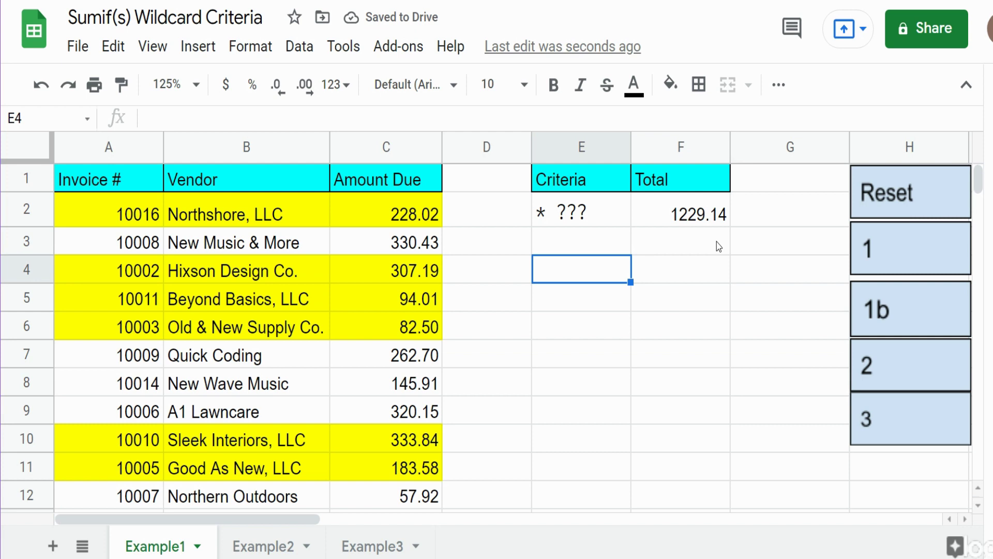
type("=SUM(")
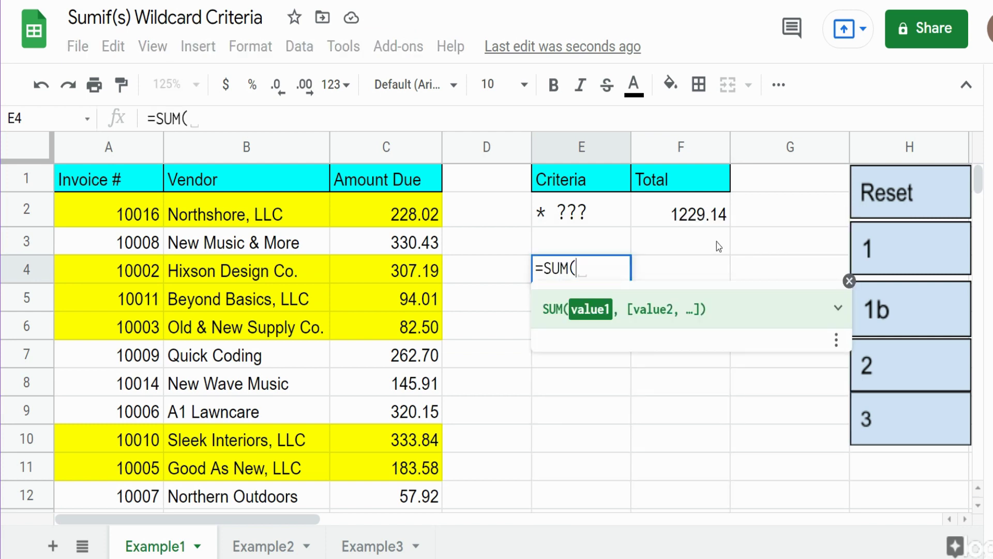
left_click(358, 220)
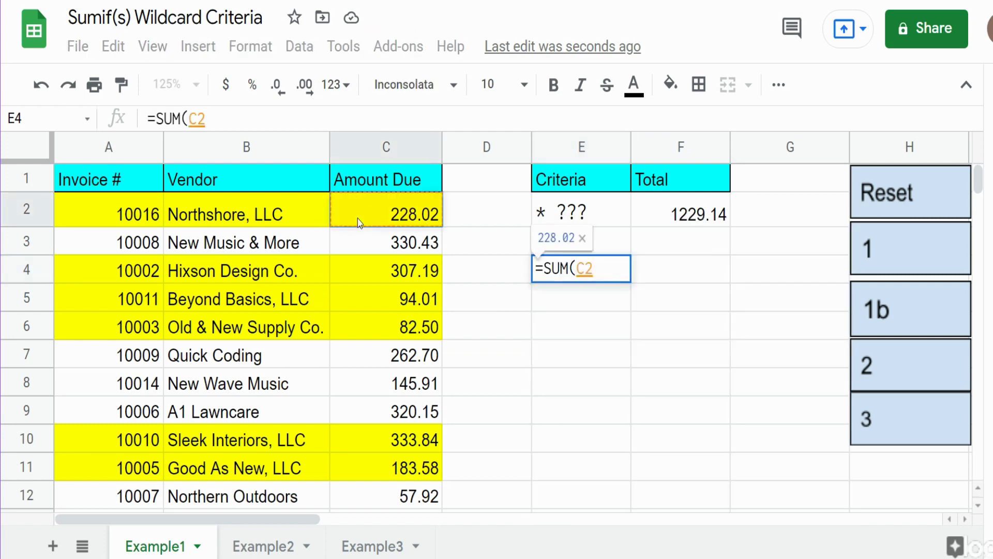
type(",")
left_click_drag(401, 278, 409, 333)
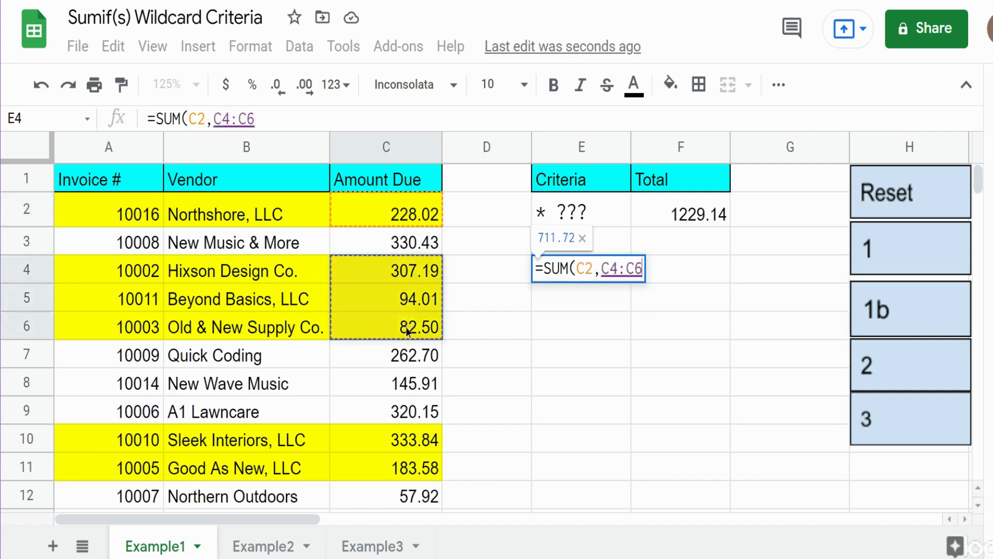
type(",")
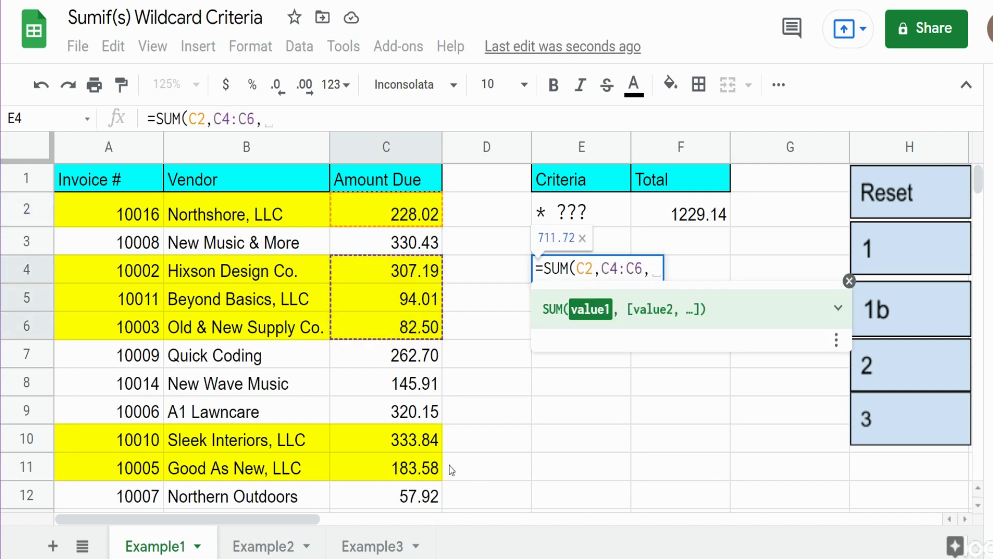
left_click_drag(424, 439, 427, 472)
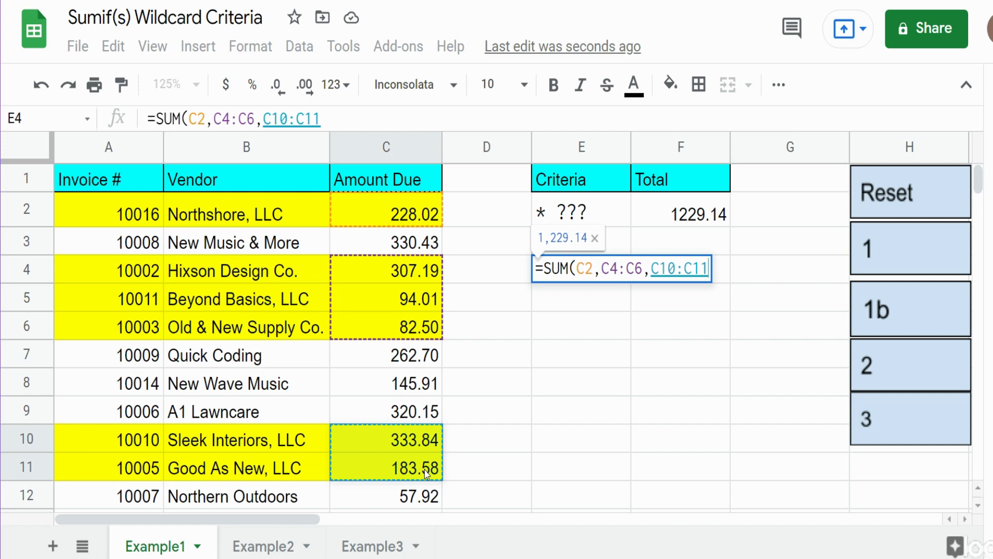
type(")")
key("Return")
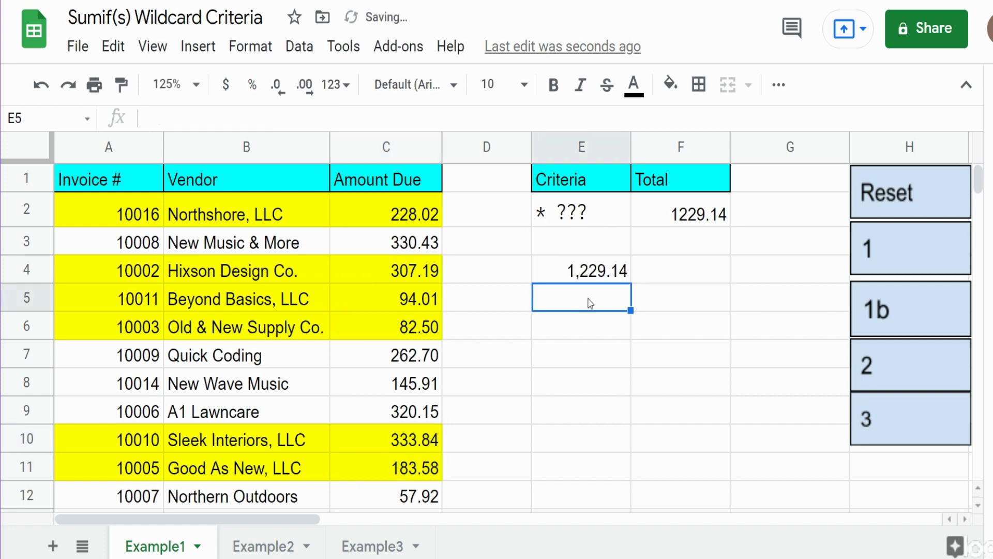
left_click(595, 281)
key("Delete")
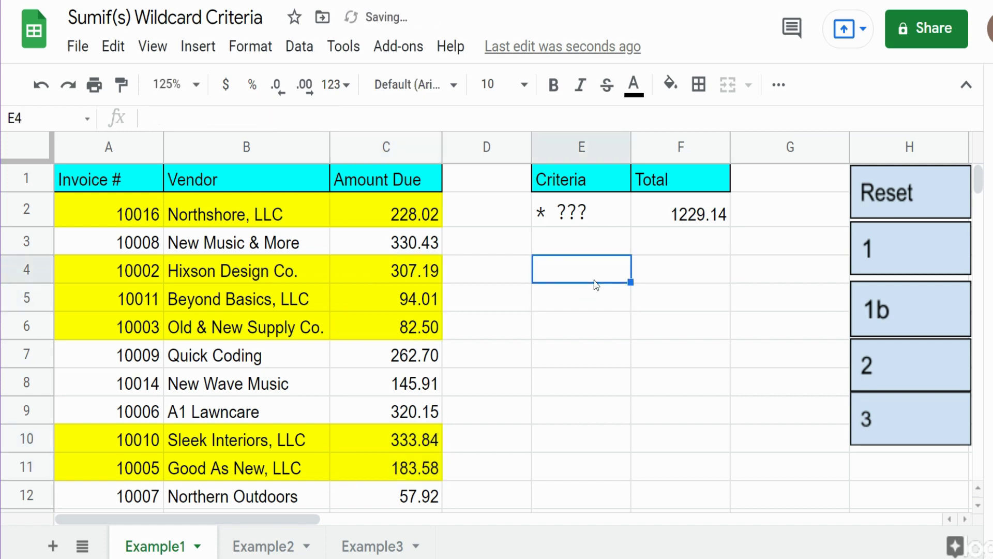
left_click(581, 352)
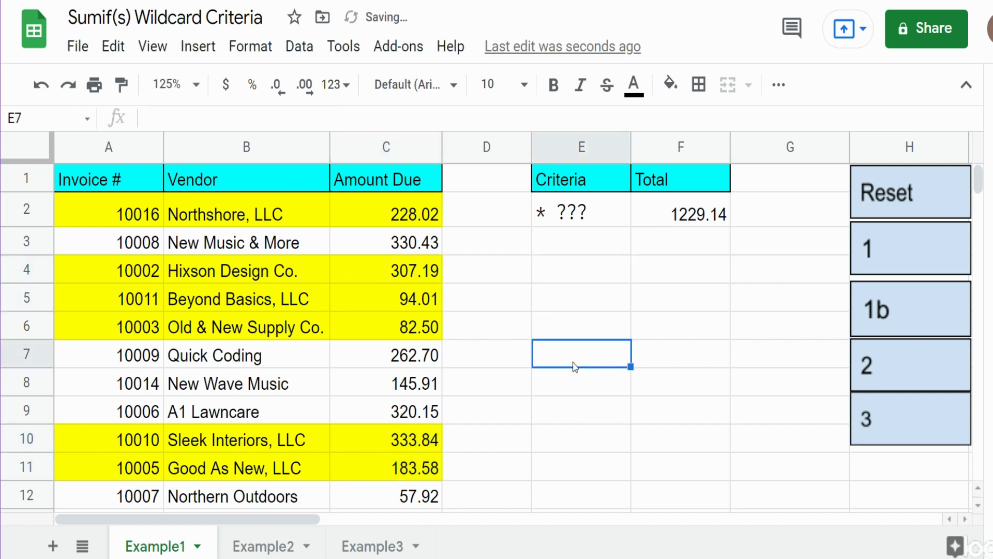
Switch to the Example2 sheet and clear the existing criteria and output in E2:F2.
left_click(252, 548)
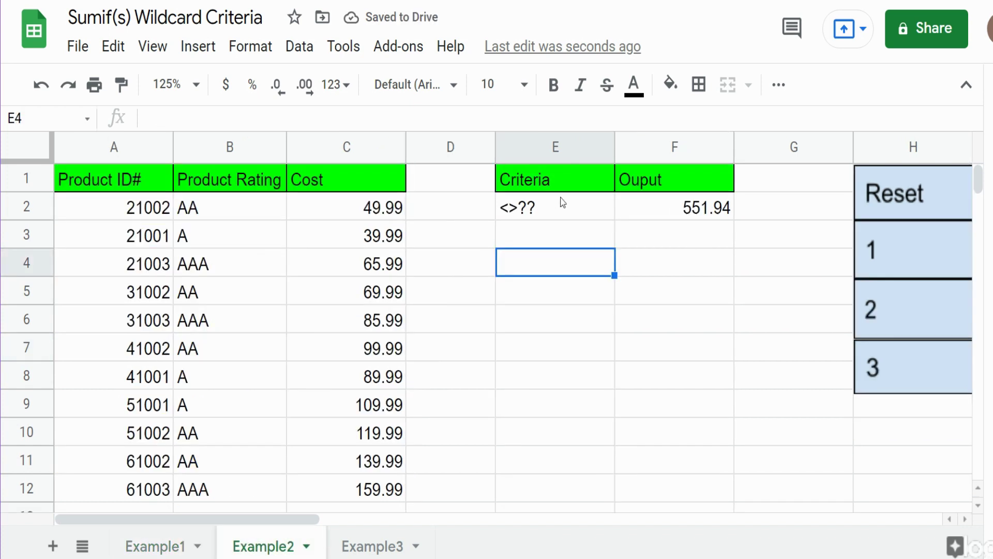
left_click_drag(561, 202, 694, 212)
key("Delete")
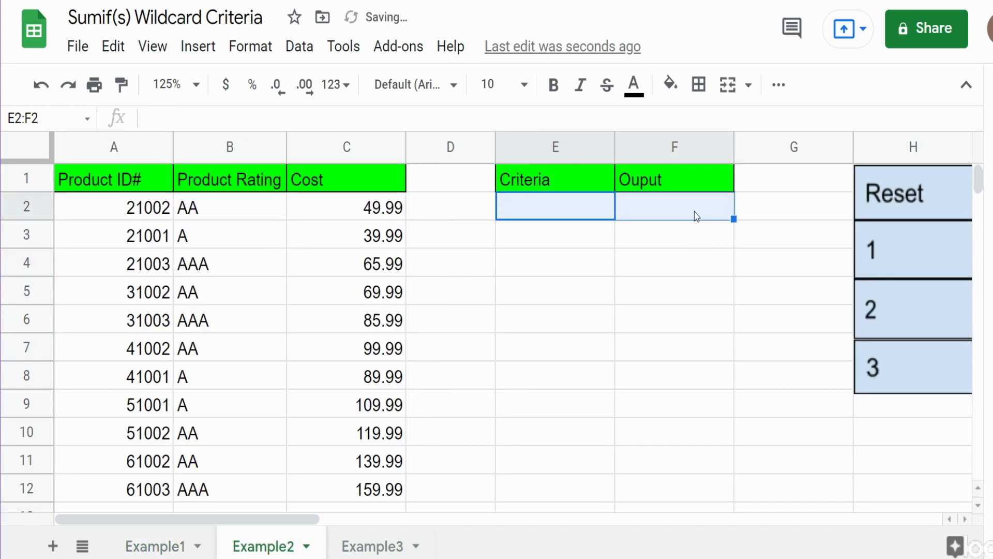
left_click(647, 362)
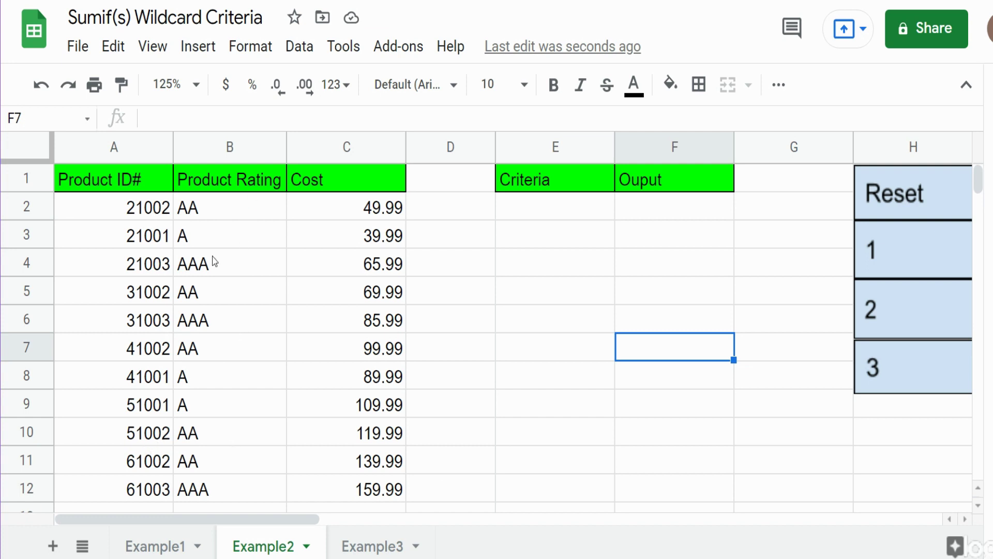
Examine the different product ratings in B2:B4 of the Example2 sheet.
left_click(221, 237)
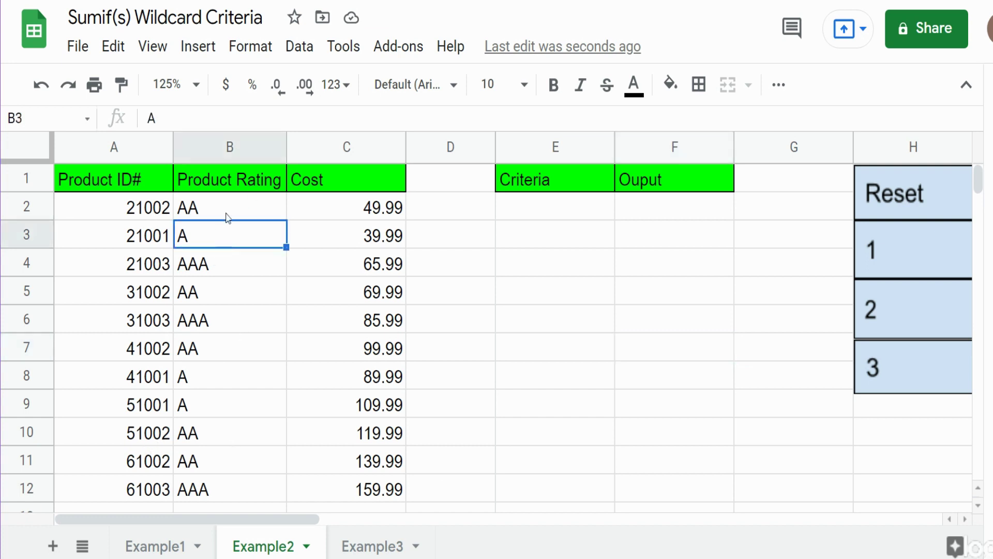
left_click(229, 205)
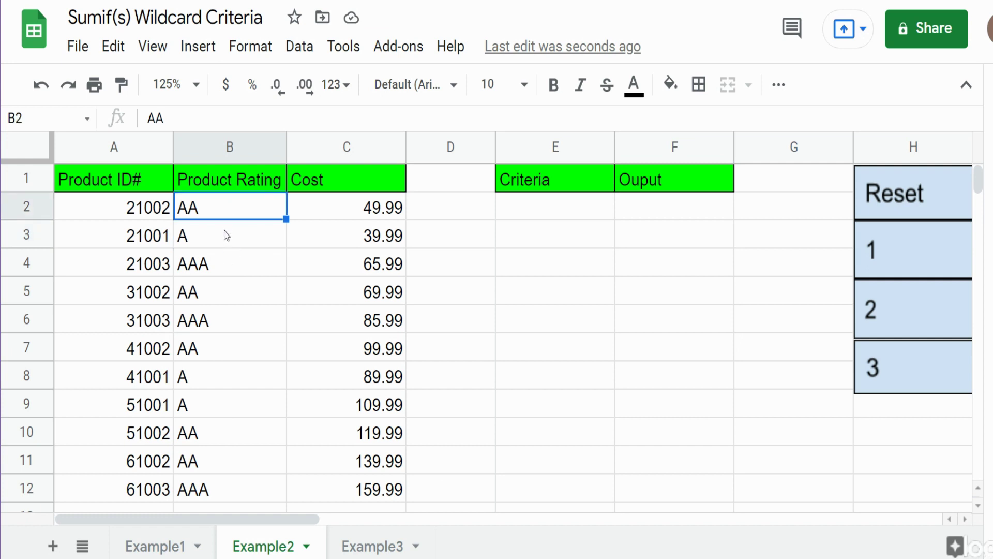
left_click(228, 267)
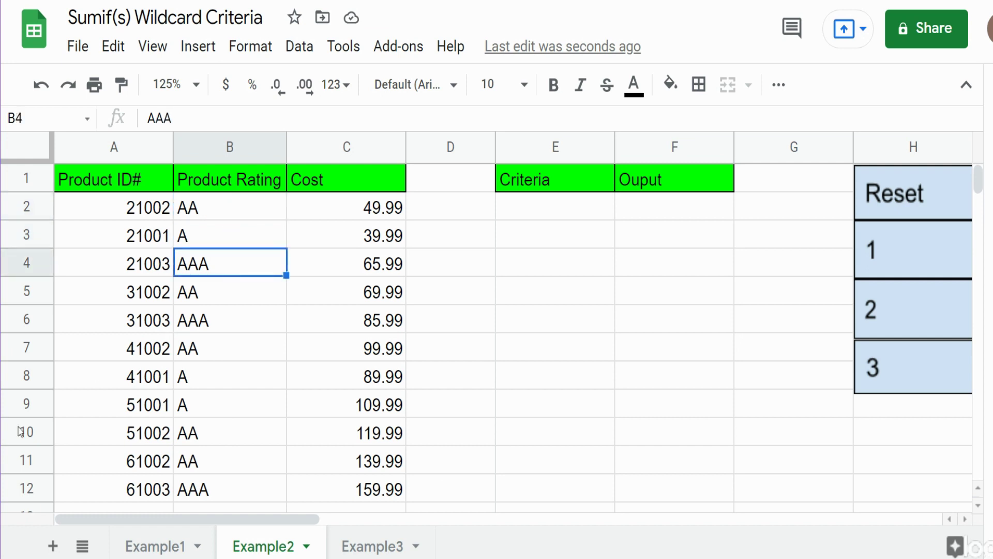
Run script 1 to highlight the products rated AAA, and set the criteria in E2 to ???
left_click(874, 252)
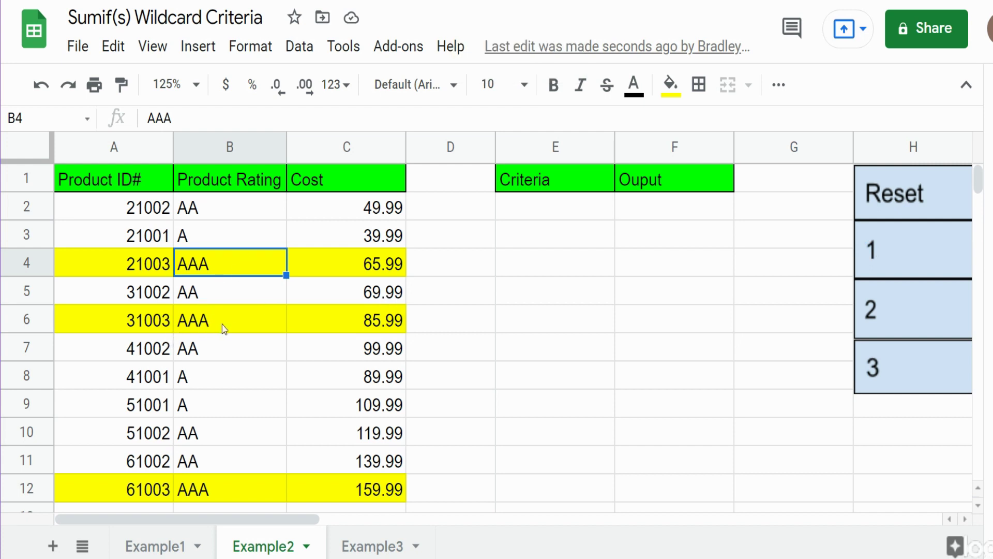
left_click(589, 211)
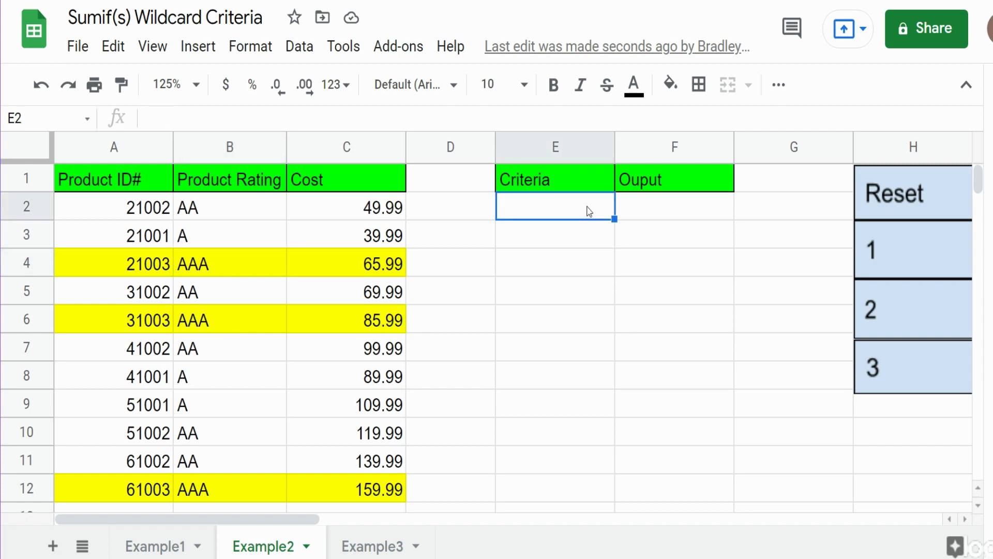
type("???")
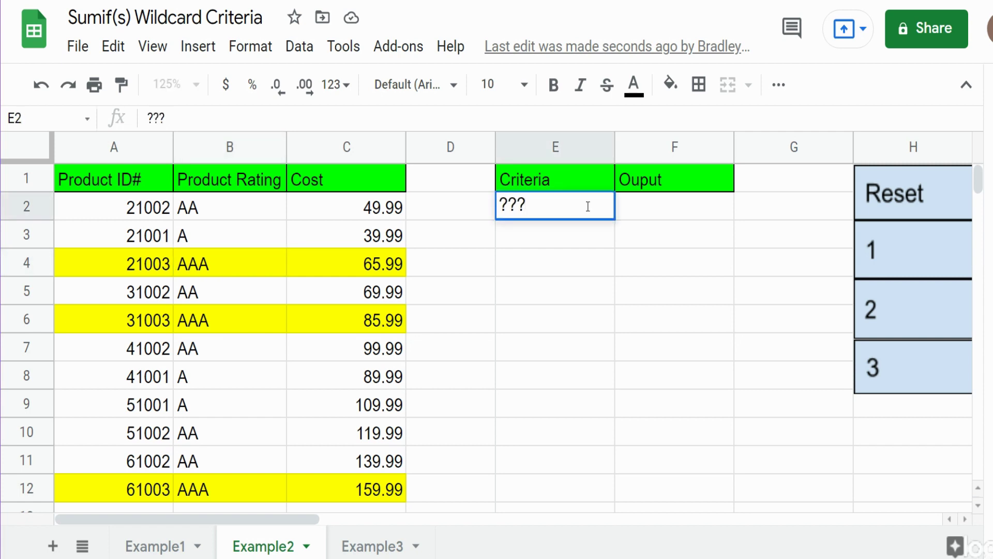
key("Return")
Start a SUMIF formula in F2 with the product ratings $B$2:$B$12 as the absolute criteria range.
key("Up")
key("Right")
type("Sumif")
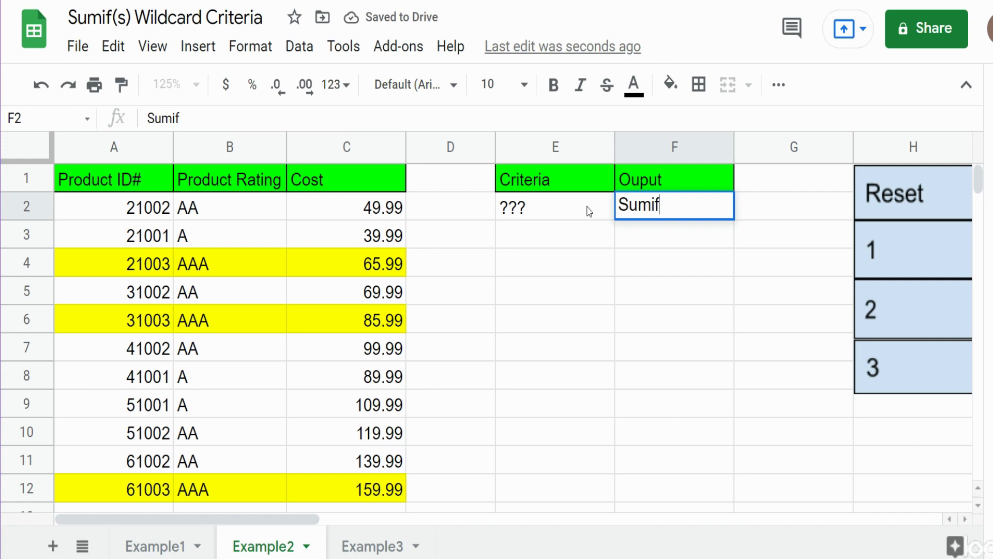
key("Escape")
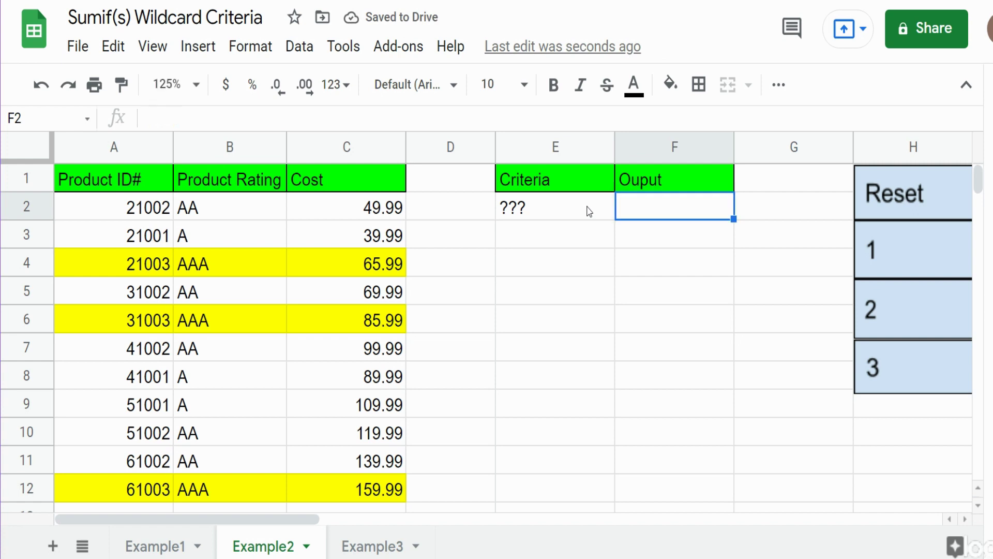
type("=Sumif")
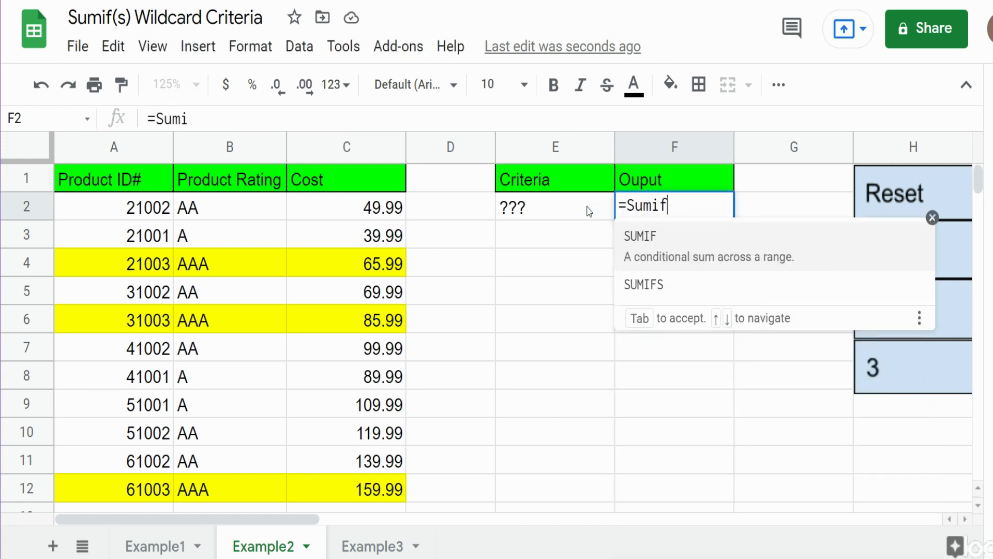
key("Tab")
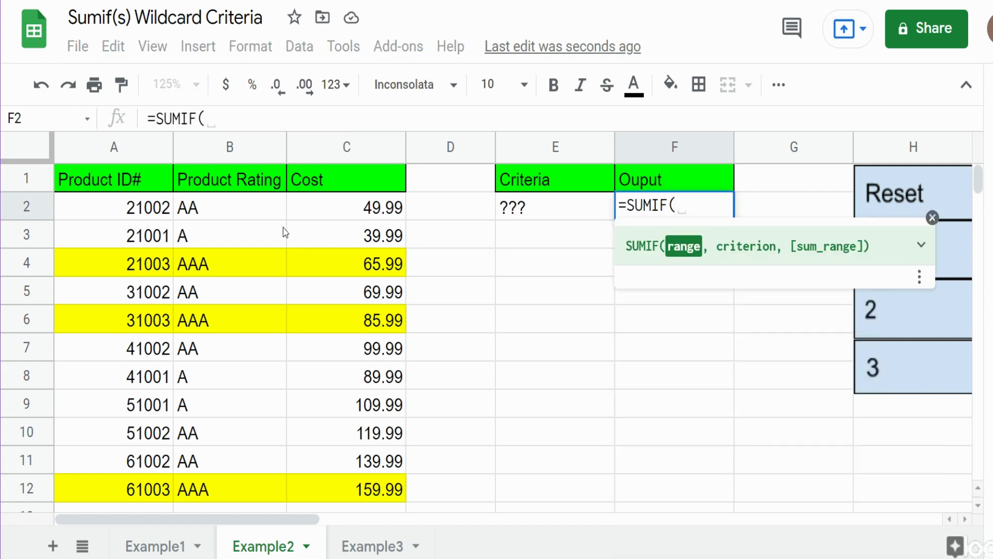
left_click(260, 216)
left_click_drag(261, 216, 256, 481)
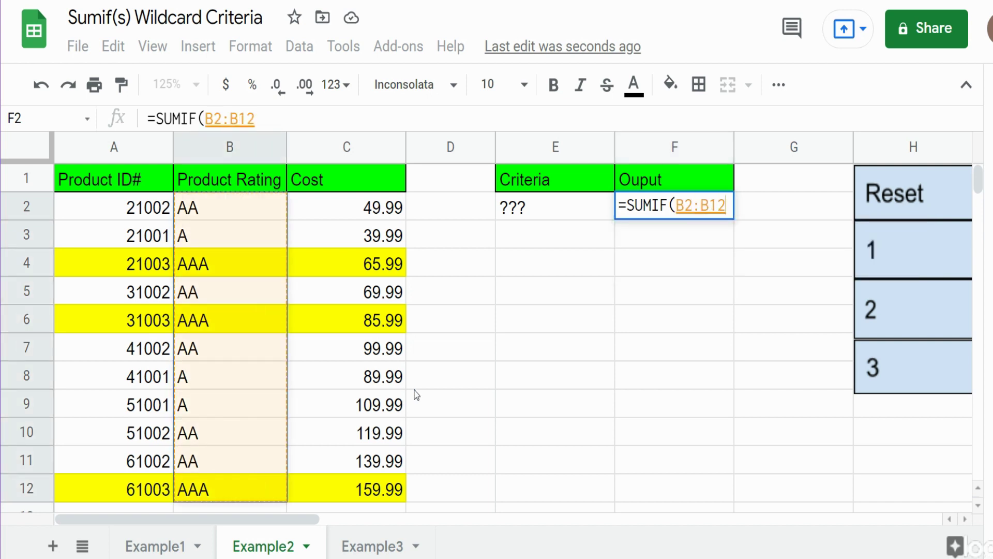
key("F4")
type(",")
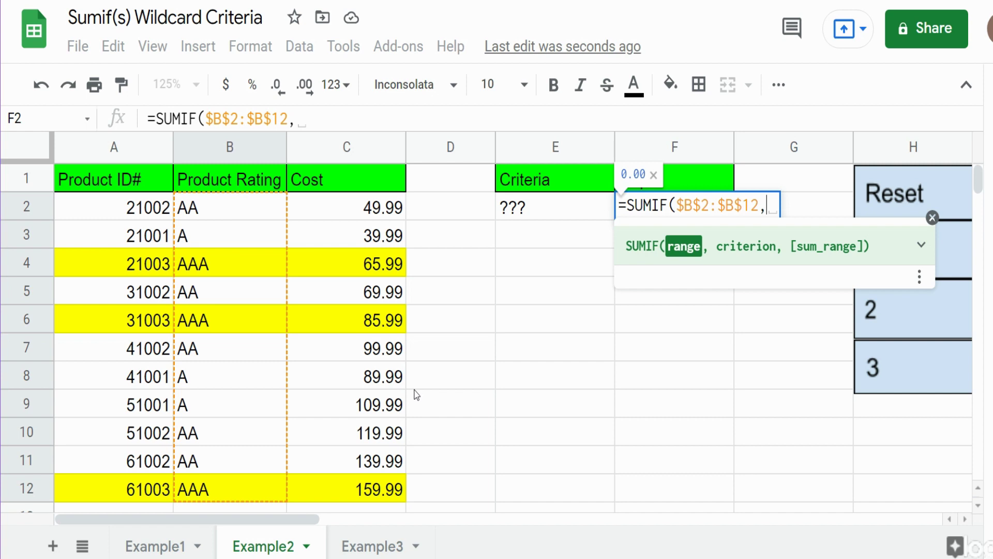
Complete the SUMIF in F2 with E2 as the criterion and the costs $C$2:$C$12 as the absolute sum range.
left_click(549, 217)
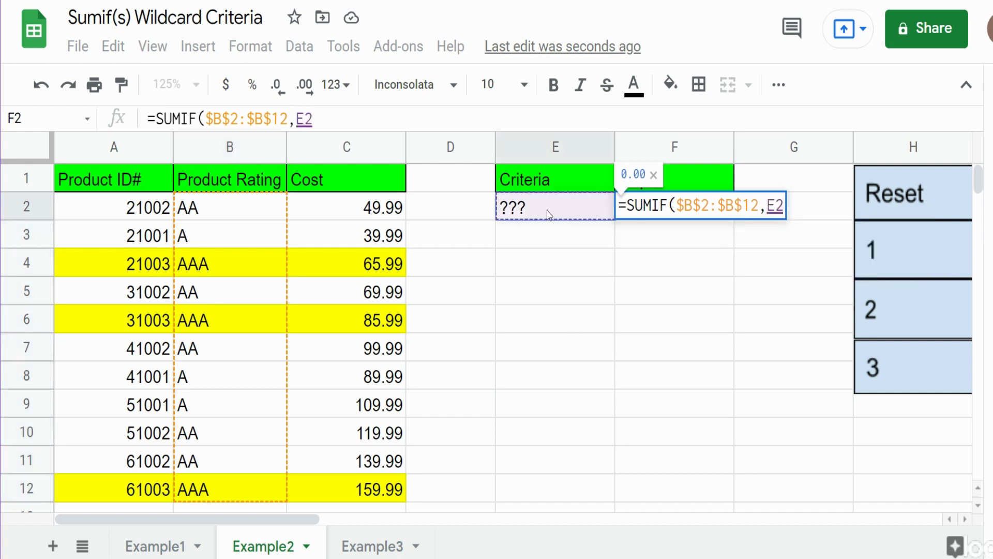
type(",")
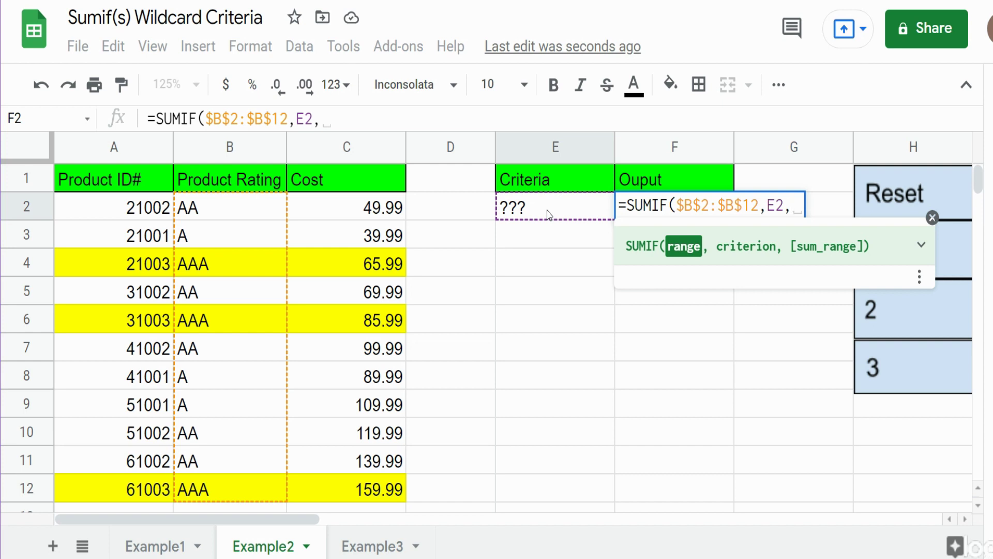
left_click(312, 207)
left_click_drag(313, 206, 312, 480)
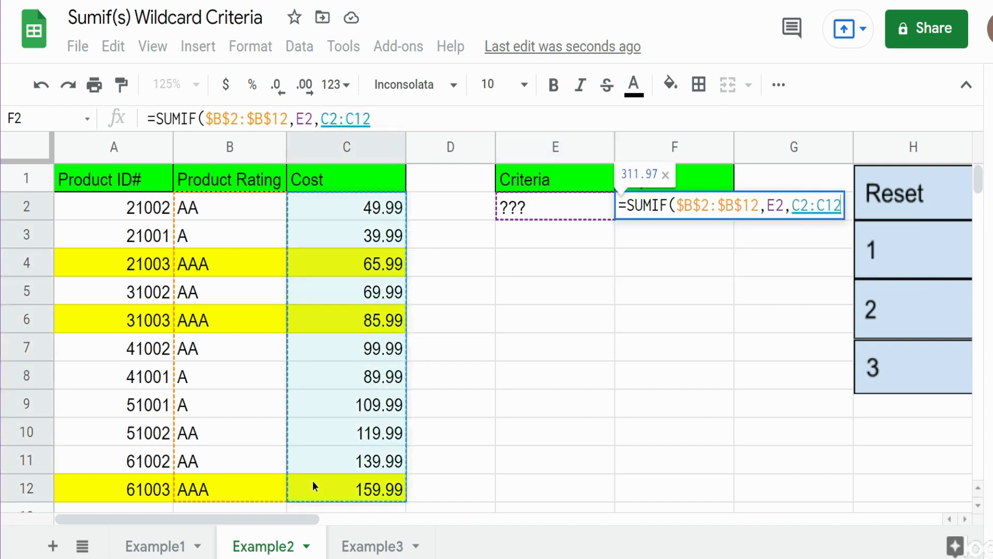
key("F4")
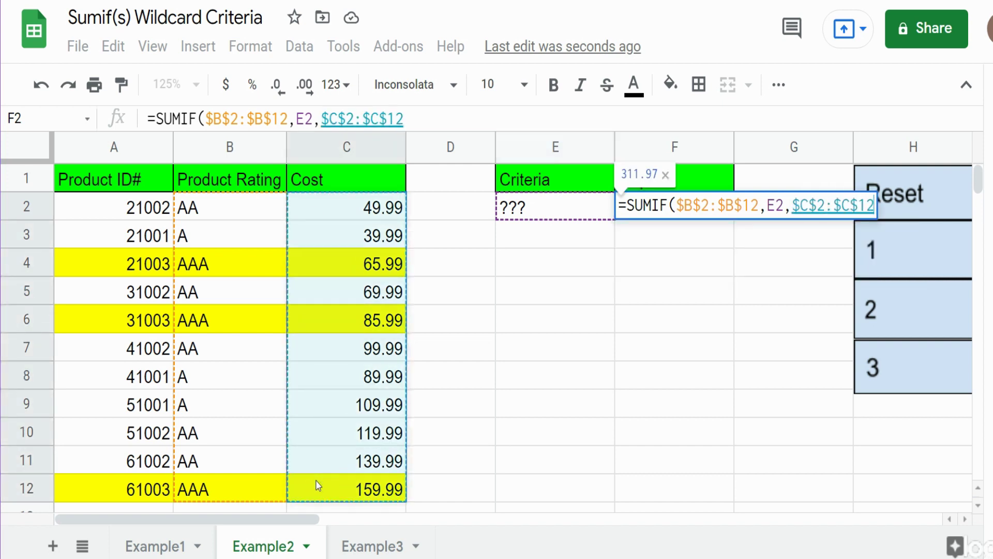
key("Return")
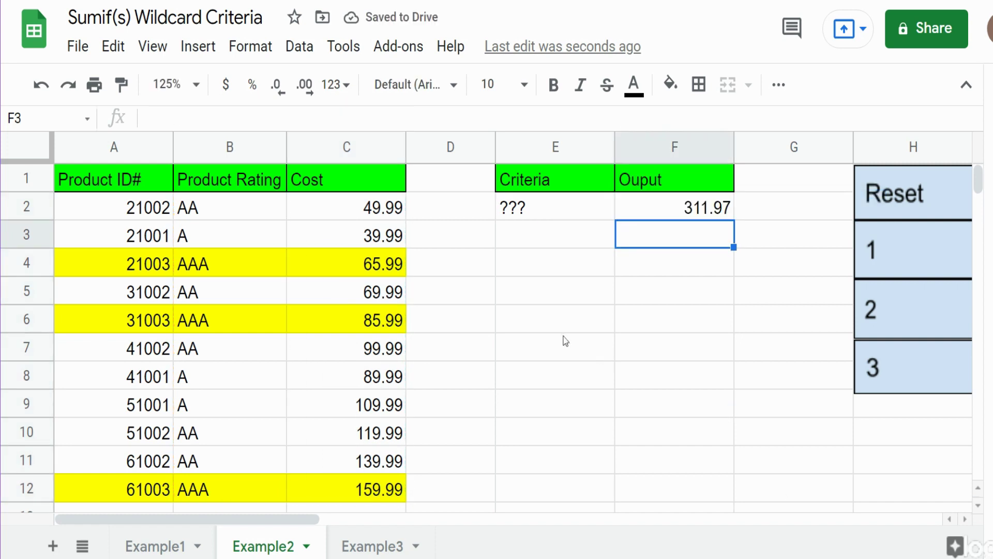
Cross-check the AAA total in E5 with =C4+C6+C12, and clear that cell again.
left_click(538, 302)
type("=")
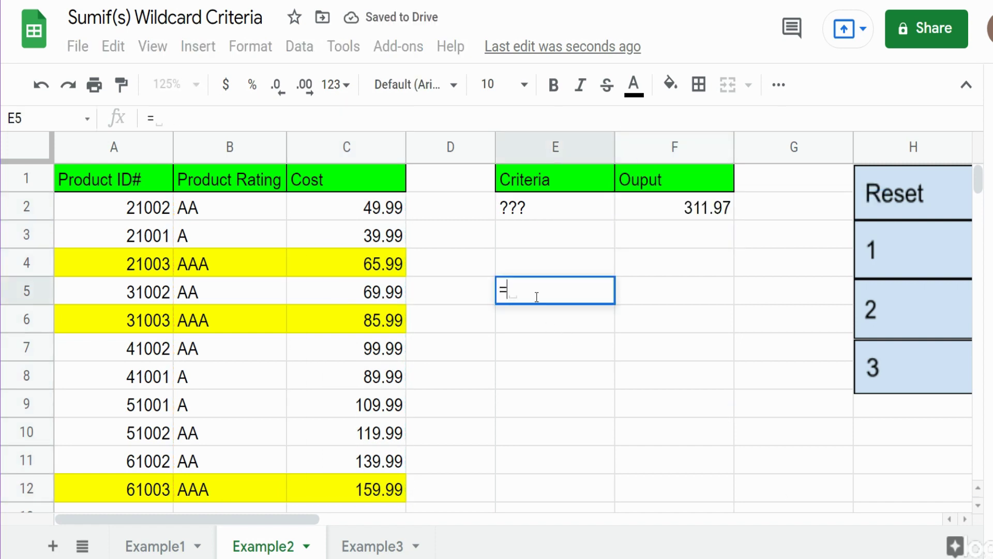
left_click(361, 274)
type("+")
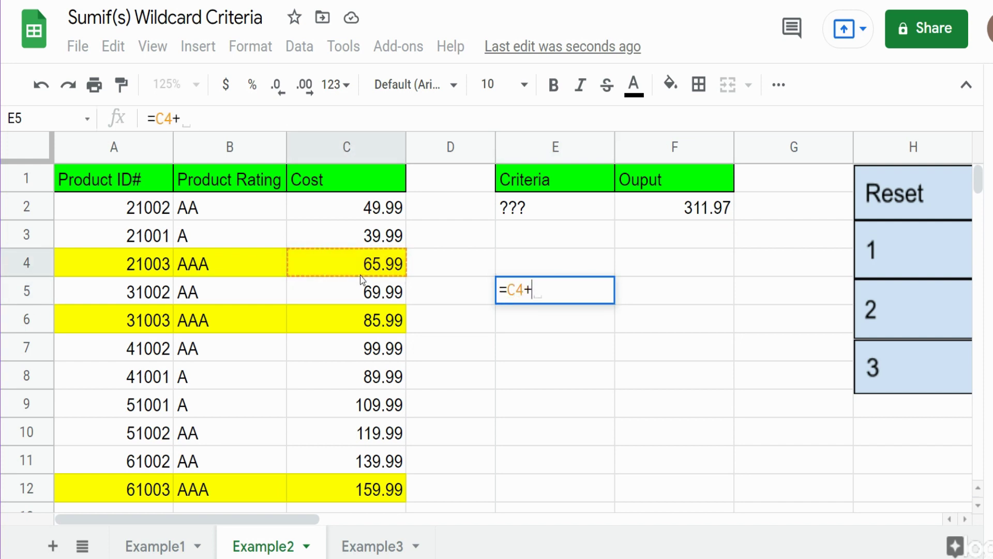
left_click(381, 303)
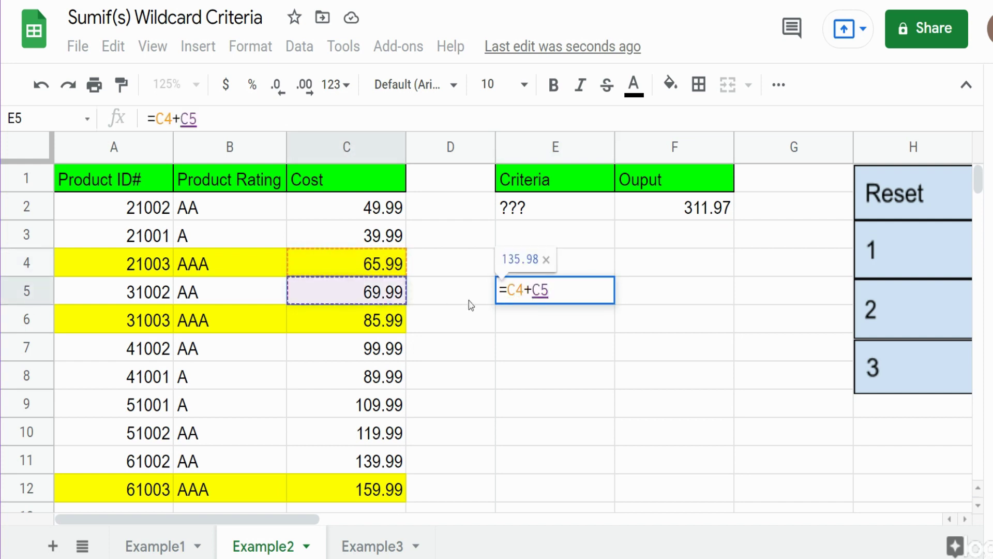
key("BackSpace")
type("6+")
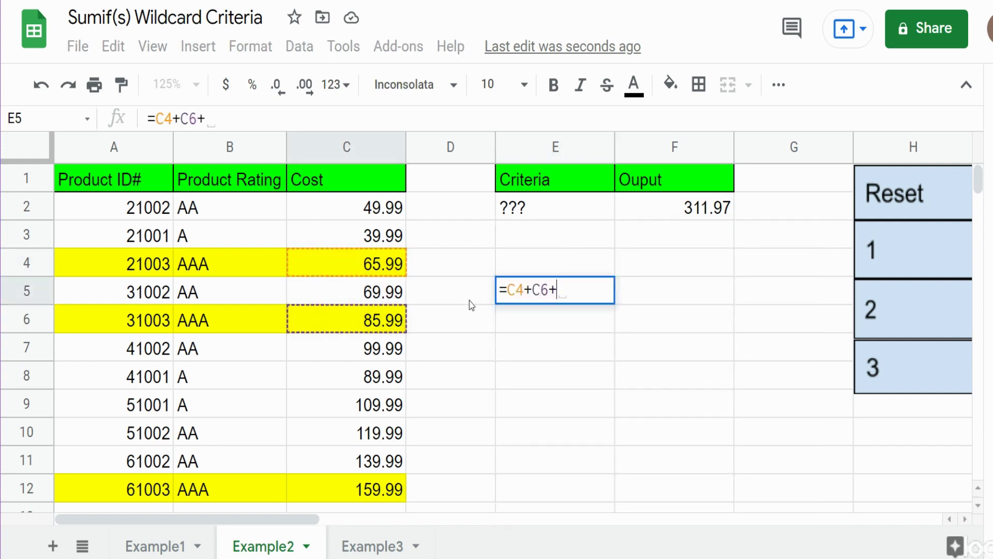
left_click(385, 496)
key("Return")
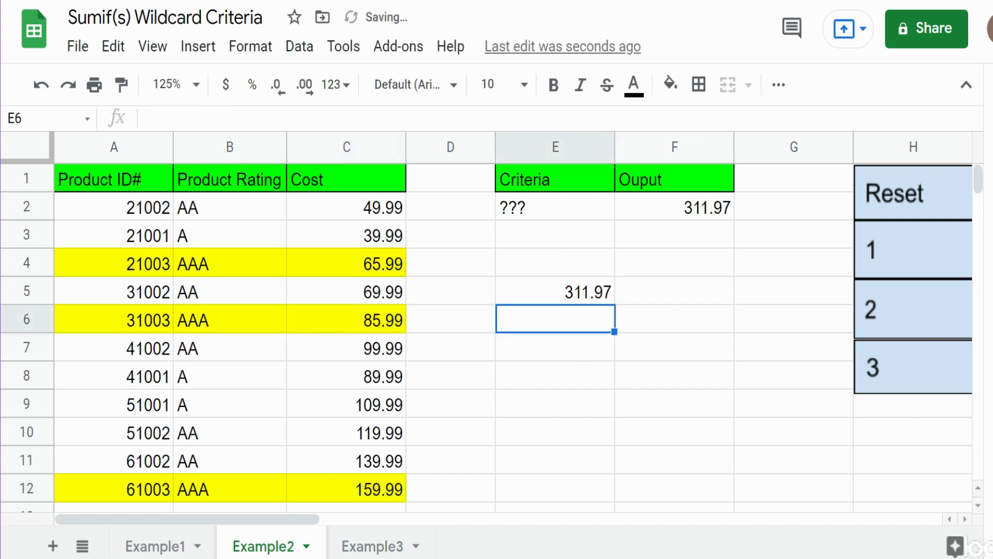
left_click(577, 298)
key("Delete")
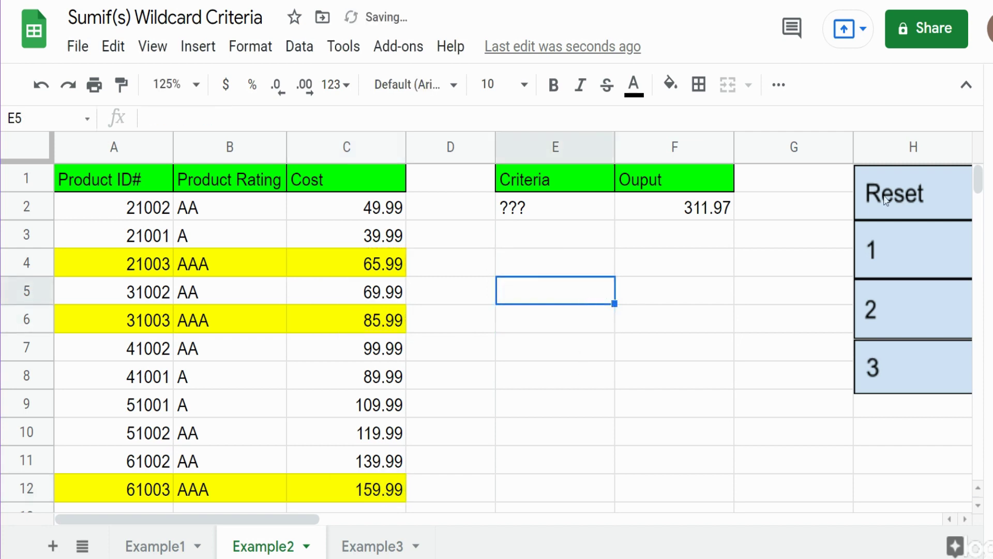
Reset the highlighting and run script 2 to mark the AA products instead, and set the criteria in E2 to ??
left_click(915, 173)
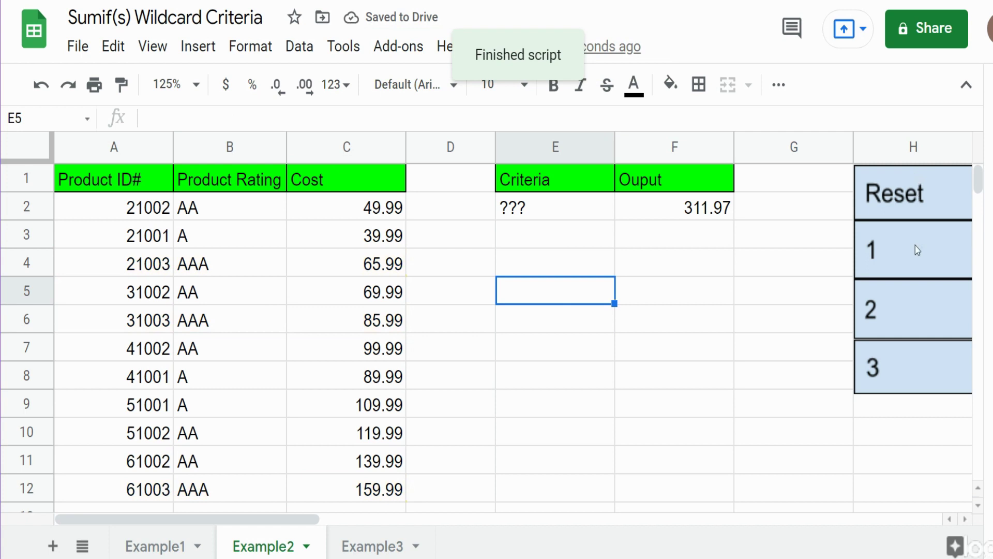
left_click(897, 308)
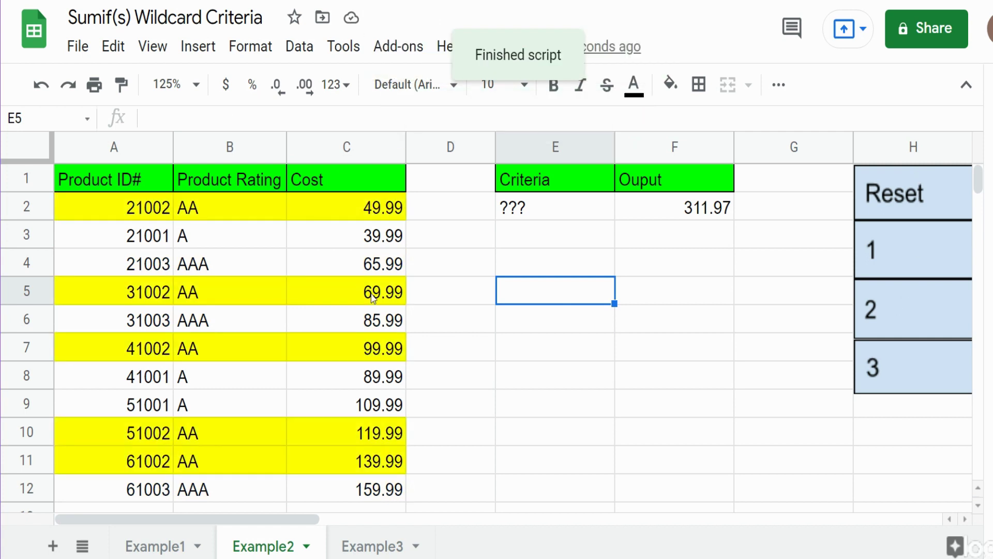
double_click(530, 209)
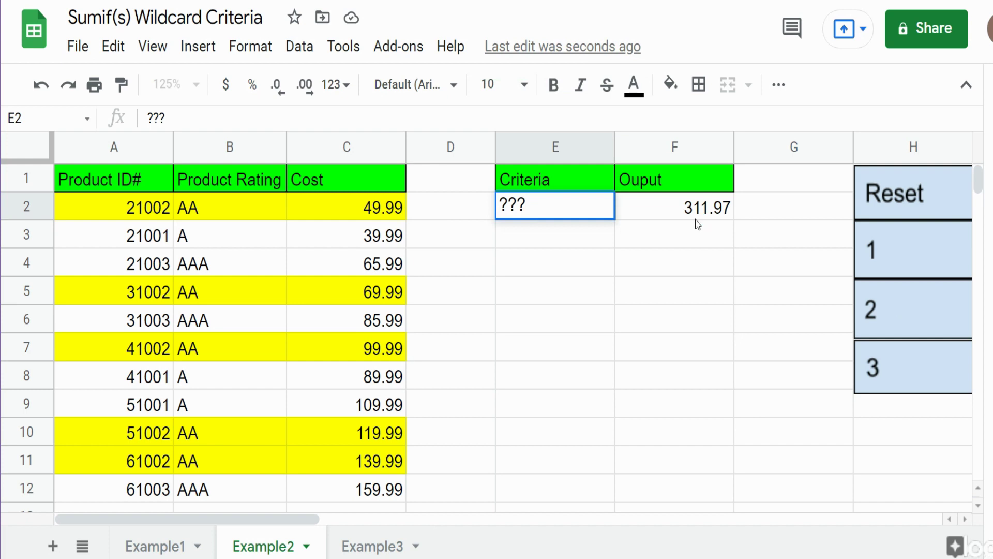
key("BackSpace")
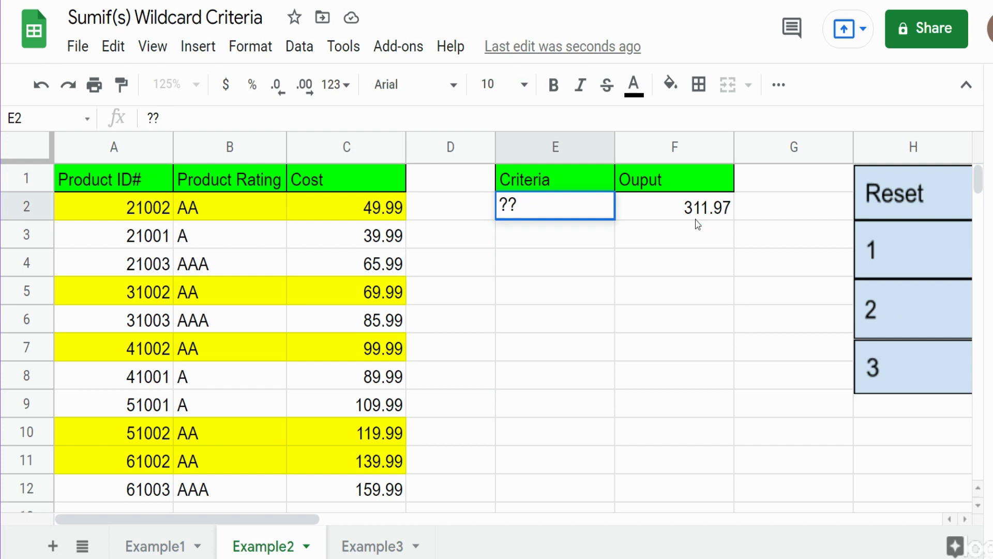
key("Return")
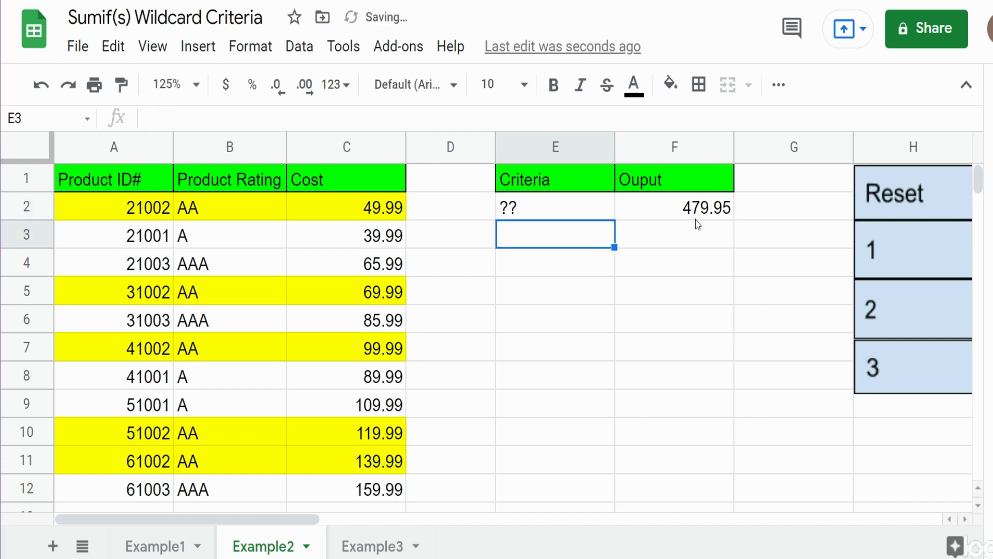
Cross-check the AA total in E5 with =C2+C5+C7+C10+C11, and clear that cell again.
left_click(569, 301)
type("=")
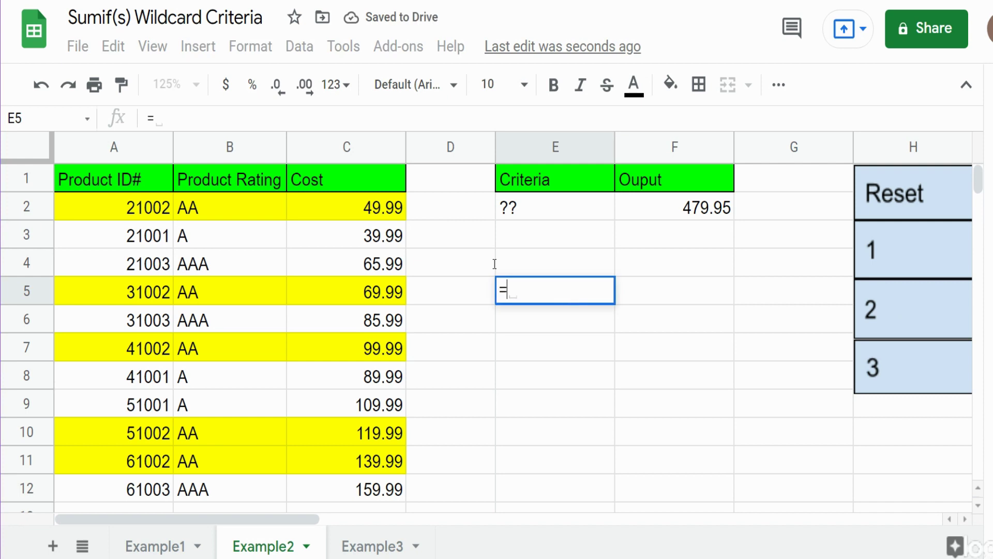
left_click(381, 215)
type("+")
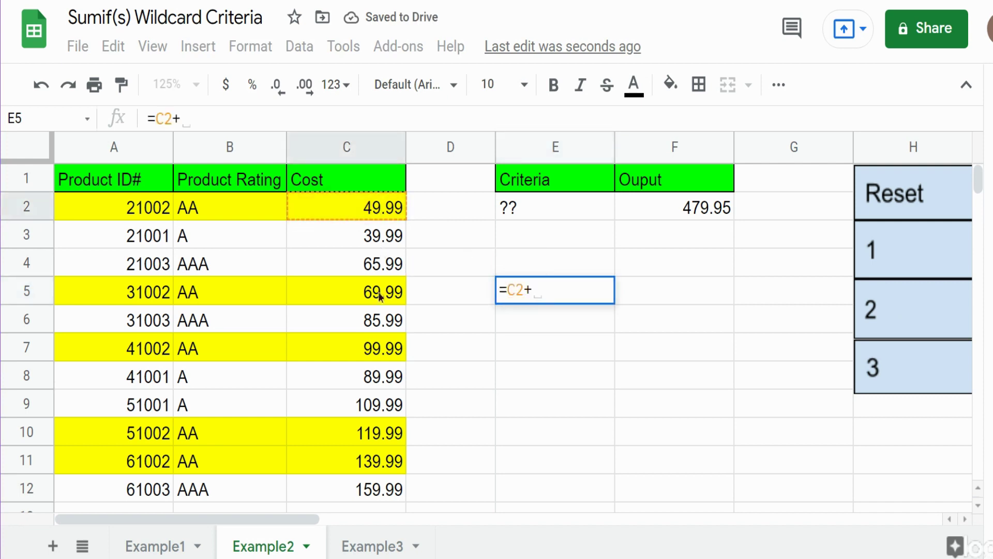
left_click(381, 291)
type("+")
left_click(381, 348)
type("+")
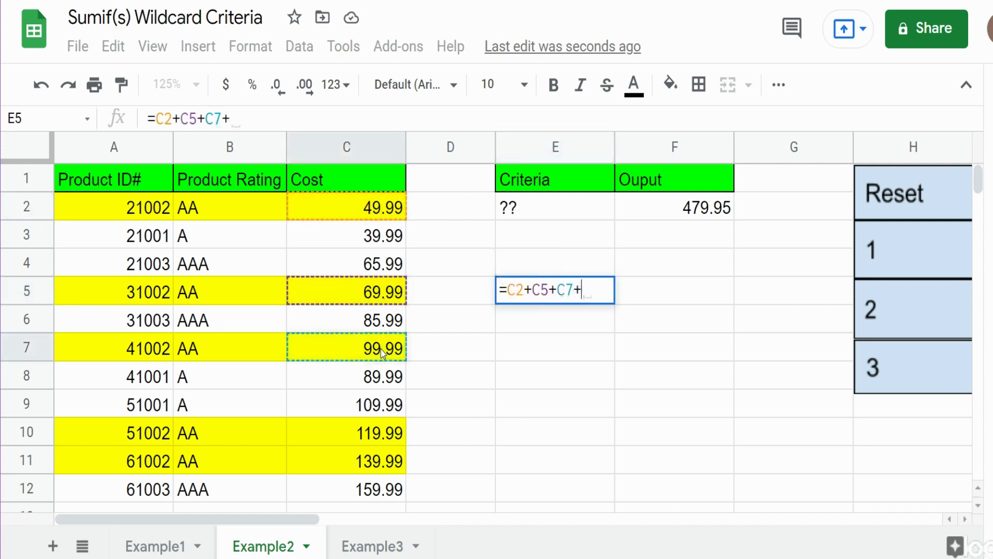
left_click(390, 440)
type("+")
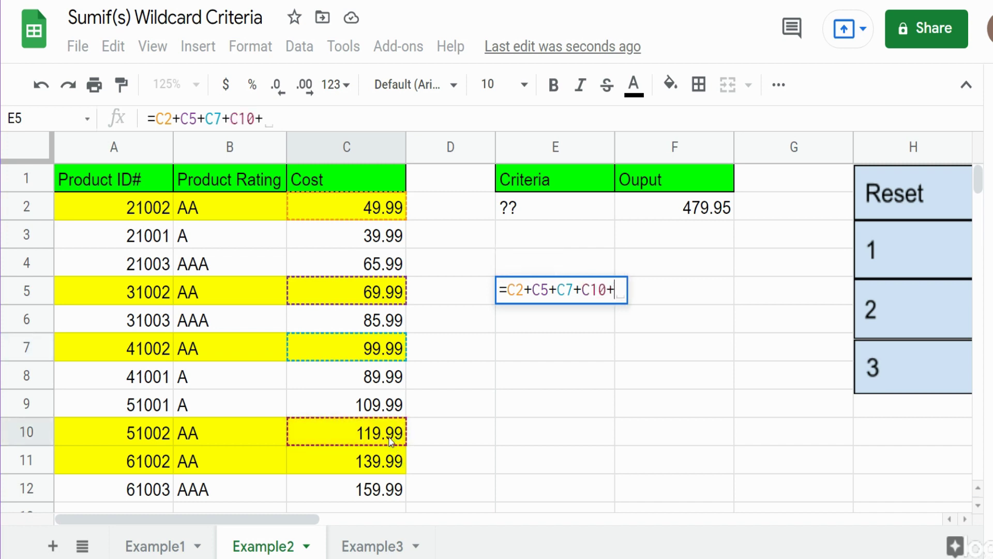
left_click(382, 467)
key("Return")
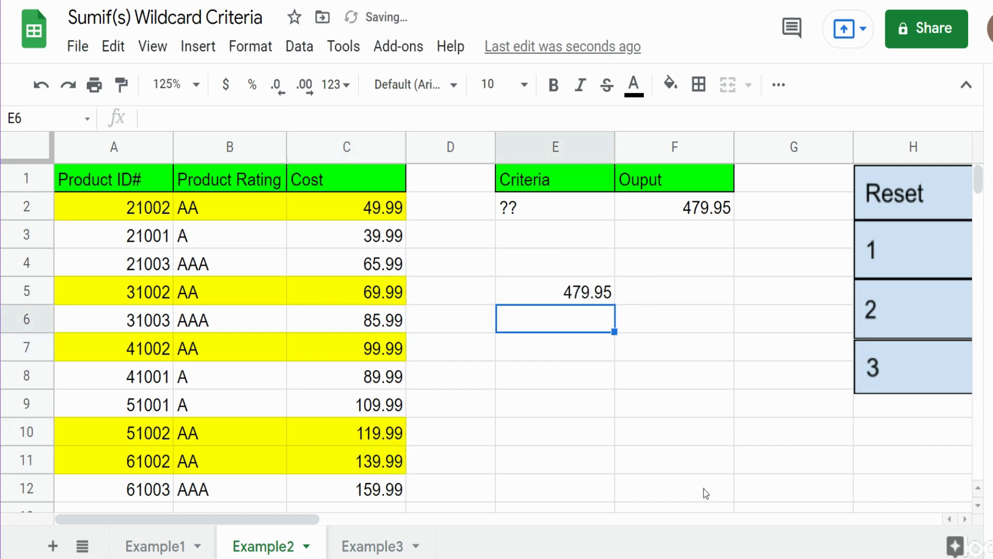
left_click(608, 292)
key("Delete")
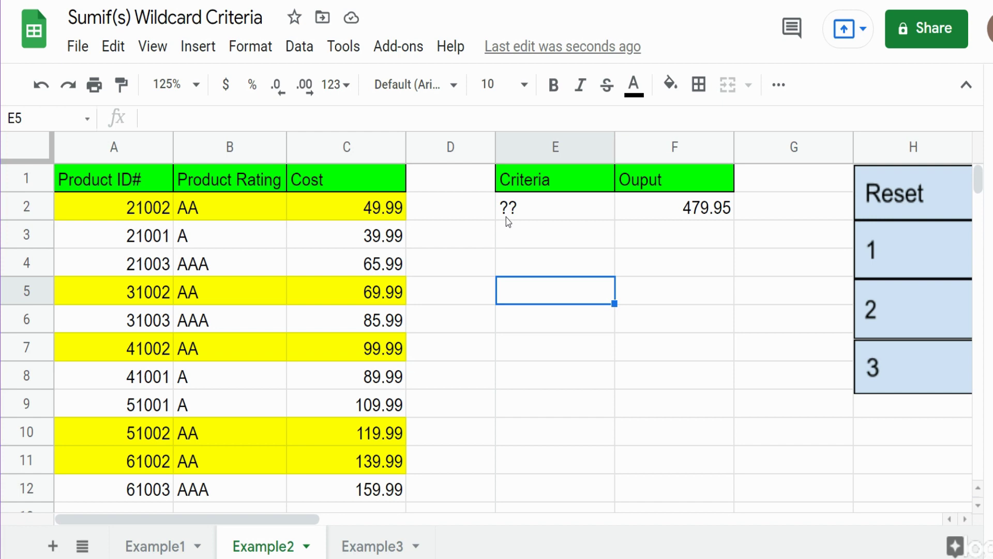
Reset the highlighting and run script 3 to mark all products not rated AA, and set the criteria in E2 to <>??
left_click(951, 199)
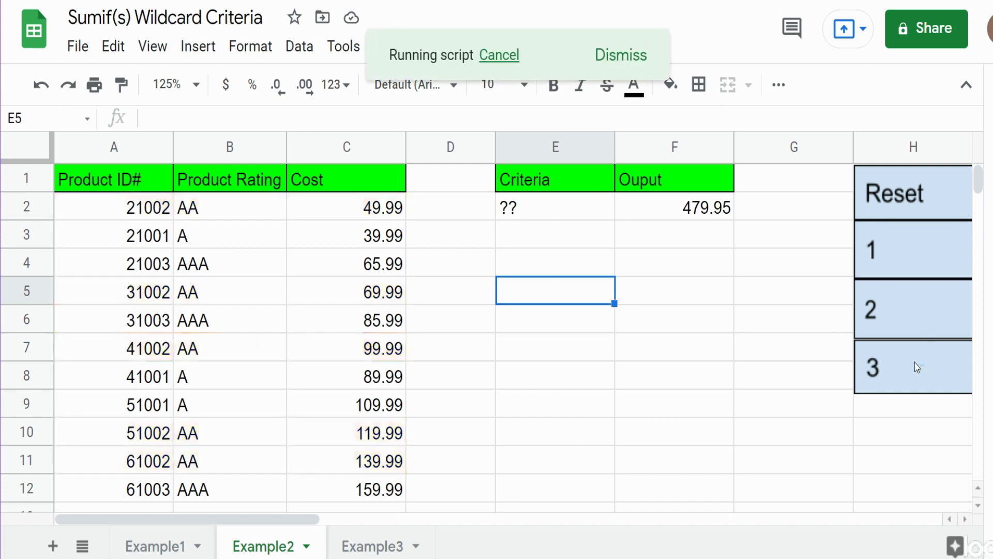
left_click(914, 362)
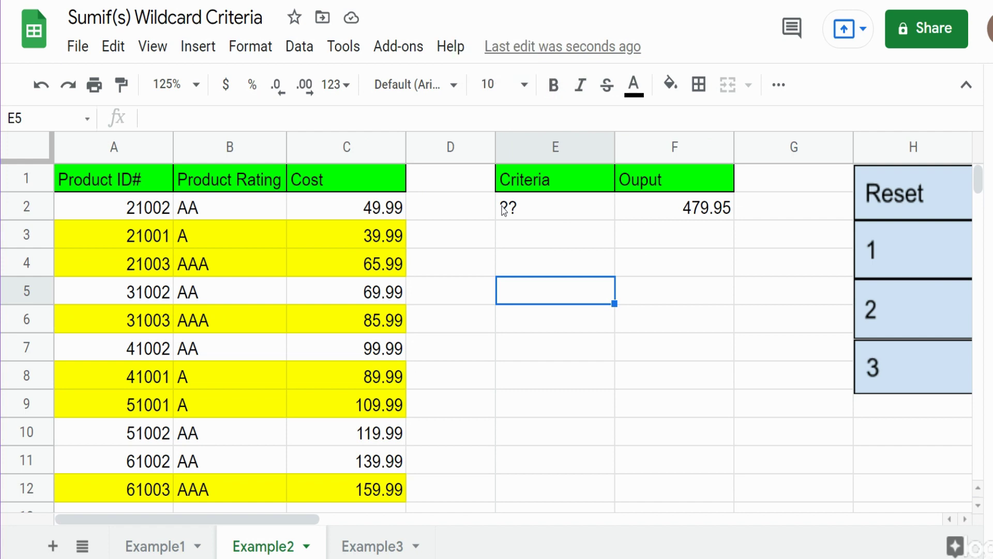
left_click(501, 205)
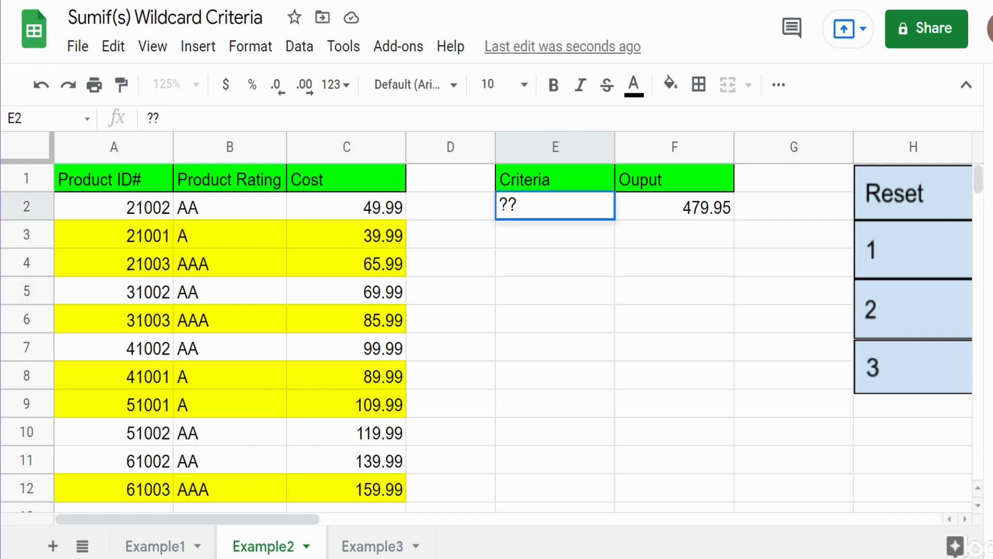
type("<>")
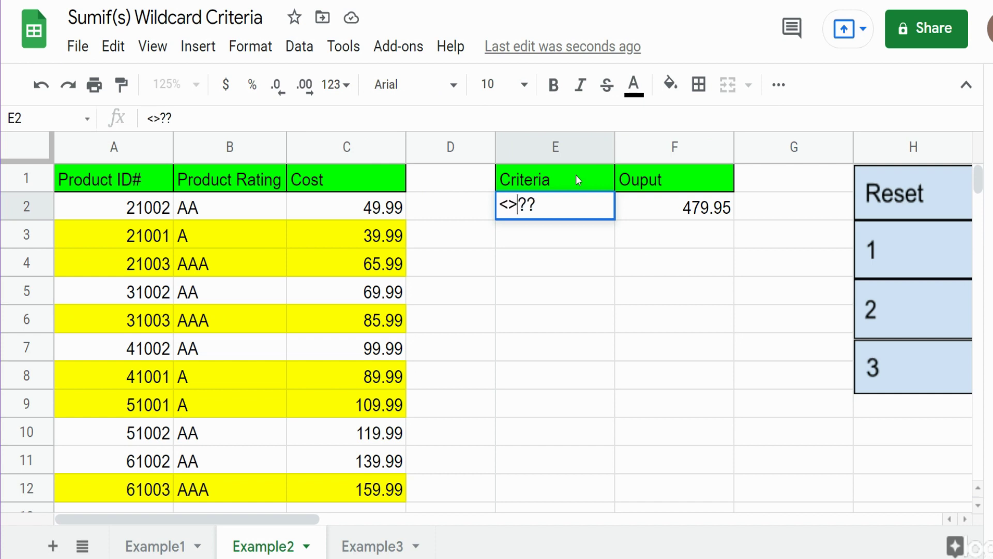
key("Return")
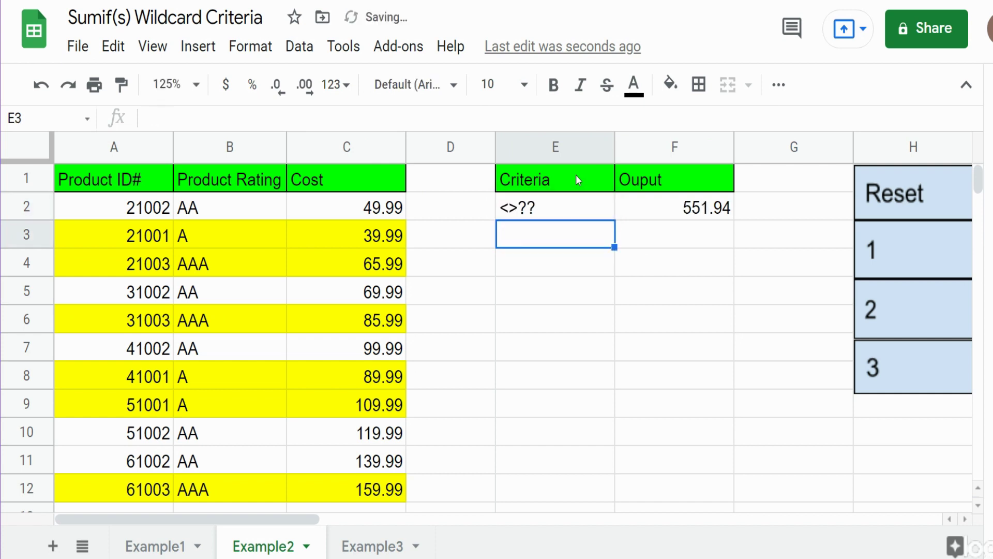
Cross-check the total of the highlighted costs by entering =SUM(C3:C4,C6,C8:C9,C12) in E5.
left_click(592, 295)
type("=S")
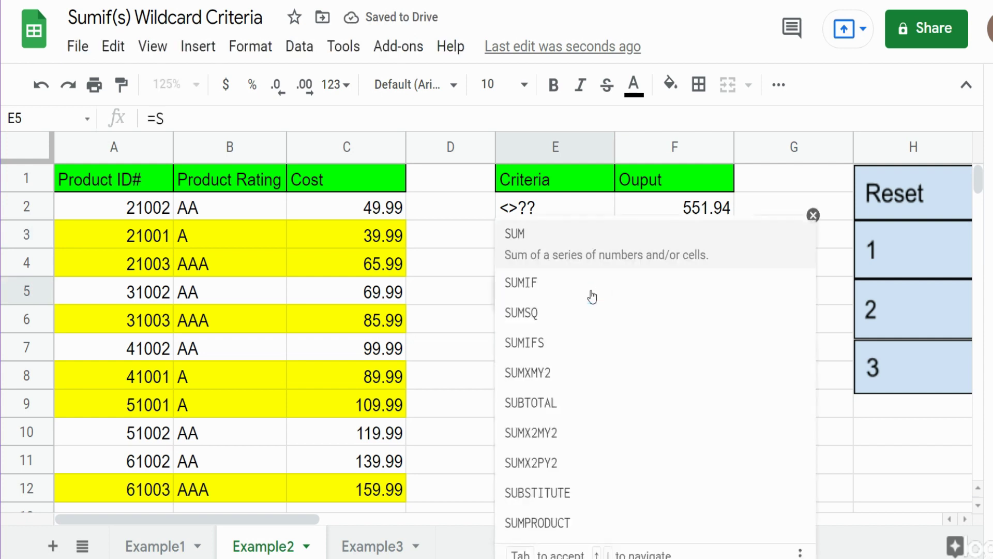
type("umif(")
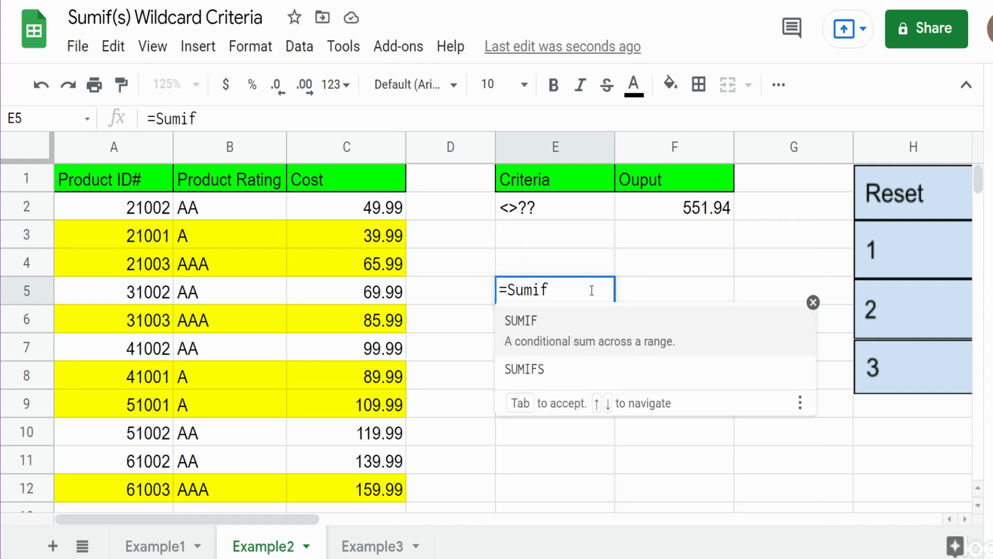
key("BackSpace")
key("BackSpace")
key("BackSpace")
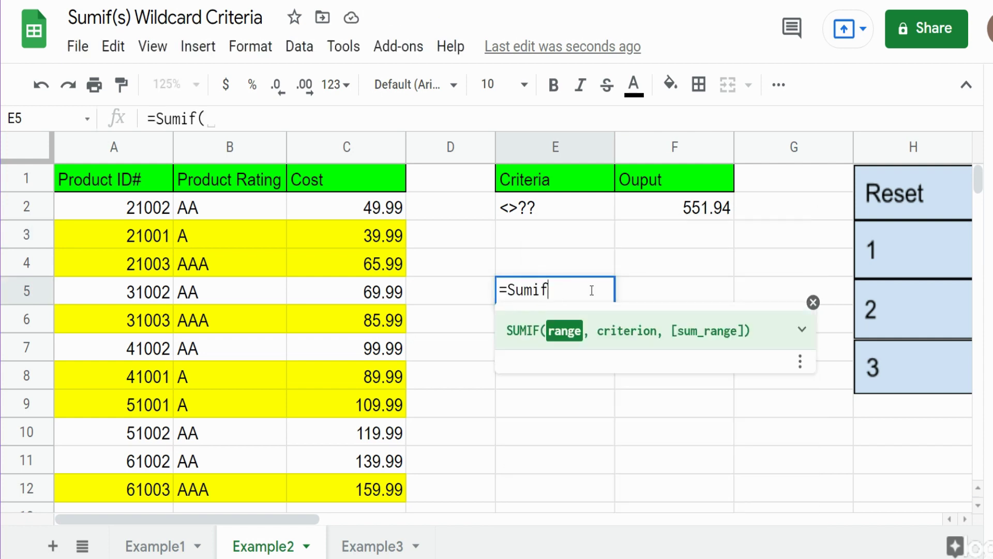
left_click(593, 296)
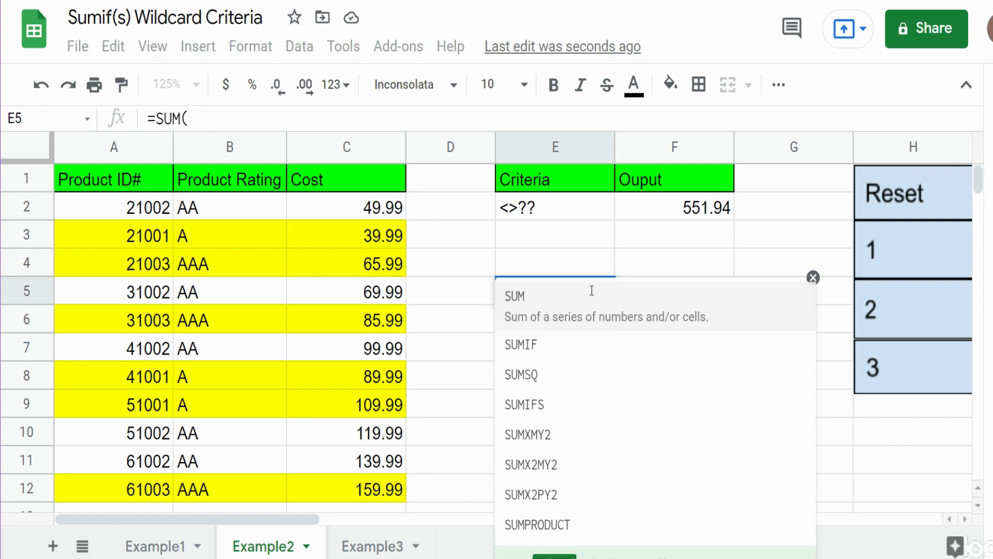
left_click_drag(363, 229, 367, 262)
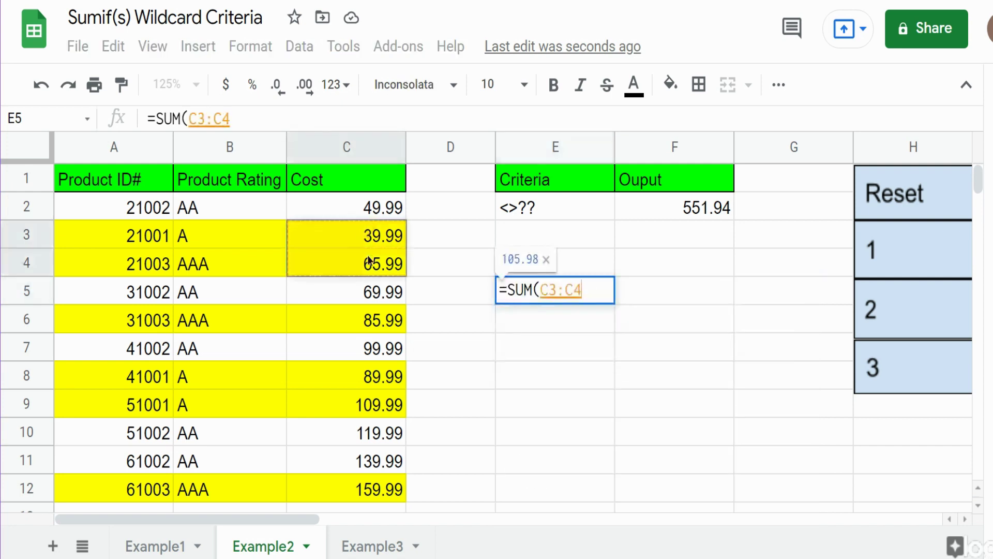
type(",")
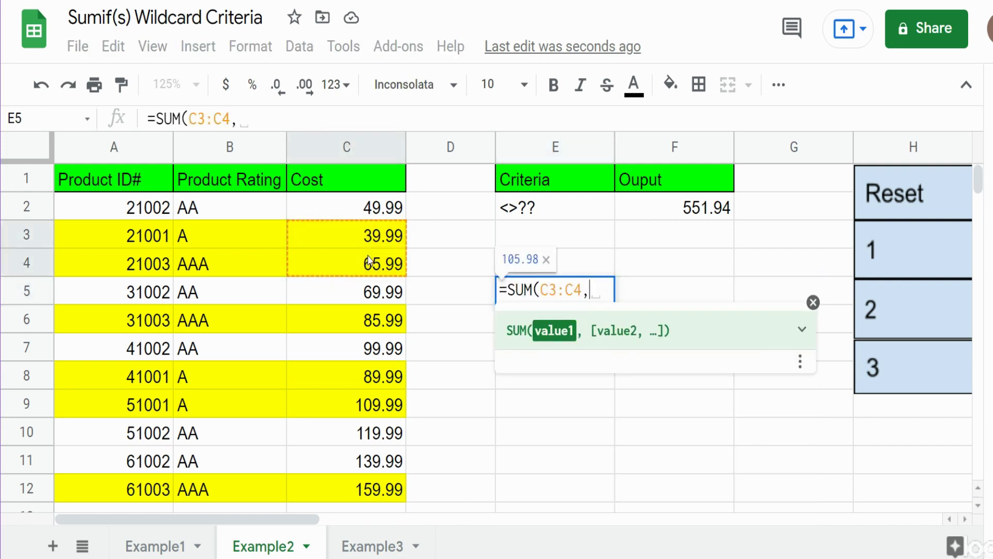
left_click(344, 329)
type(",")
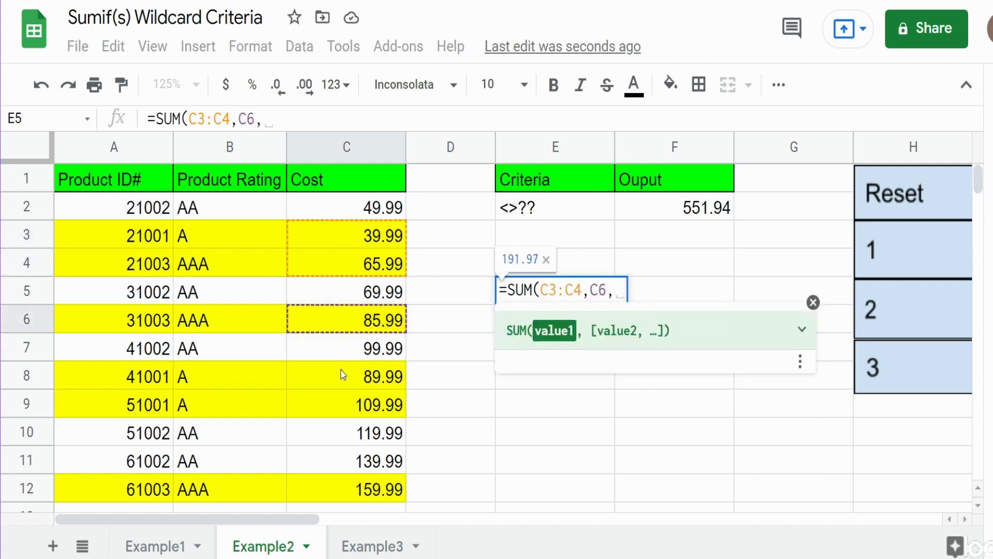
left_click_drag(339, 373, 352, 404)
type(",")
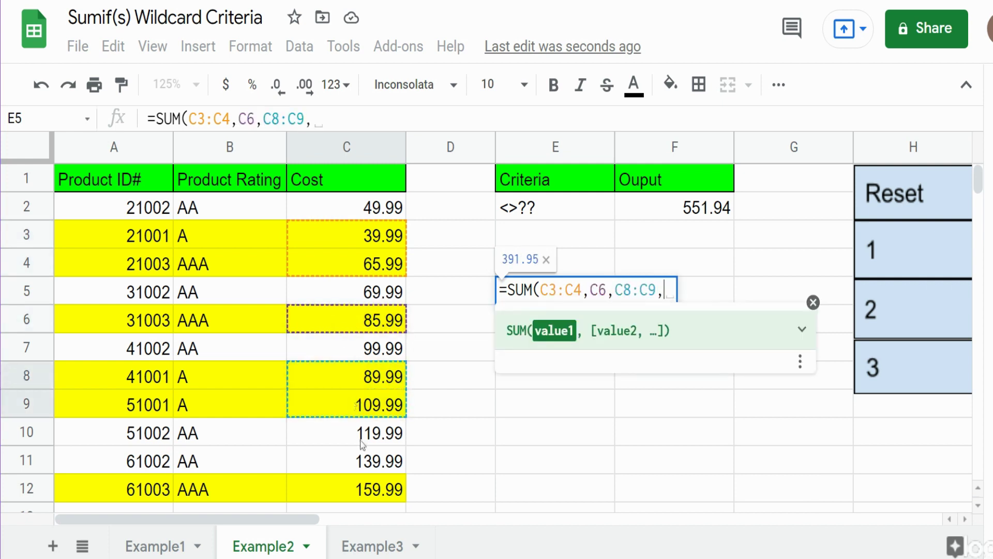
left_click(370, 494)
type(")")
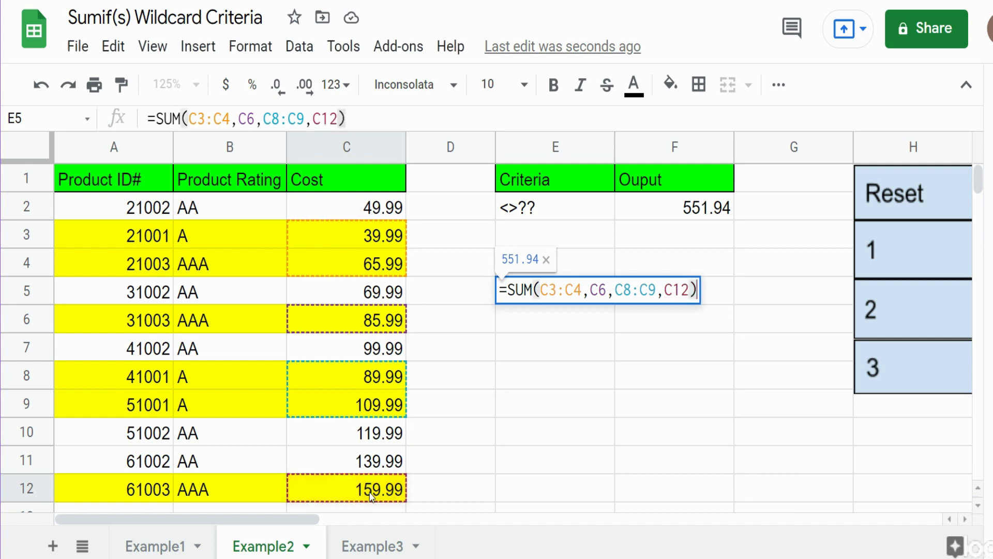
key("Return")
Clear the cross-check formula from E5.
left_click(586, 296)
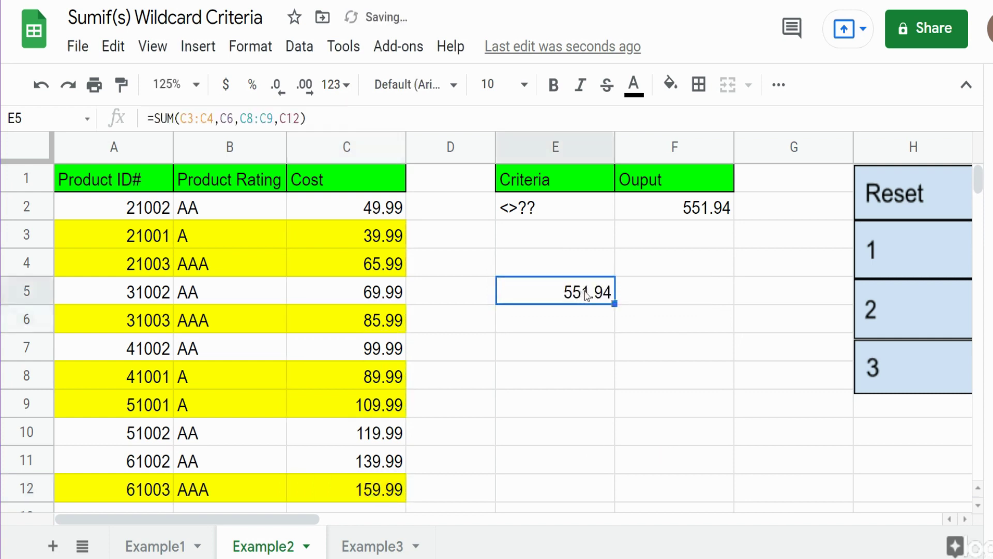
key("Delete")
left_click(667, 341)
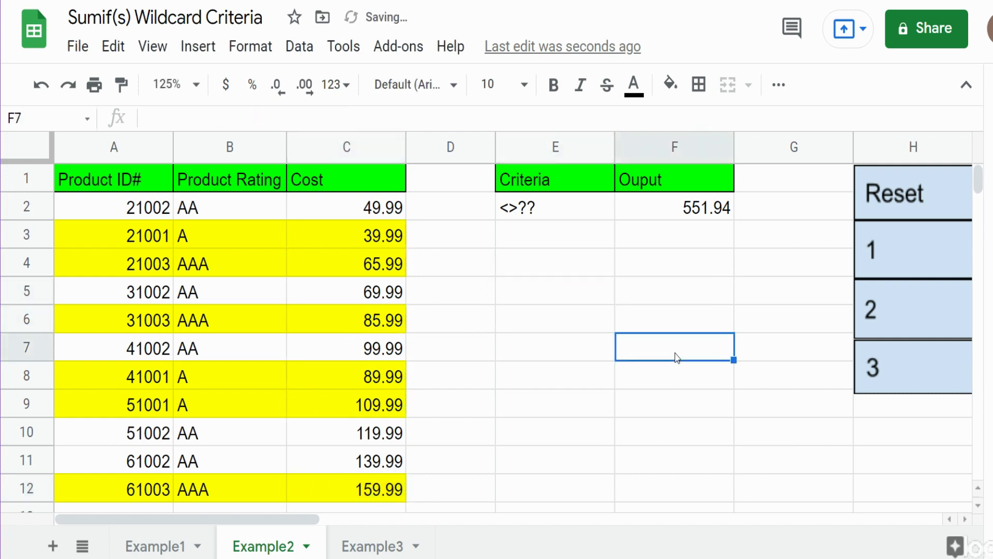
Open the Example3 sheet and examine the product ratings in B2:B12, especially AAB in B6 and ABB in B4.
left_click(353, 553)
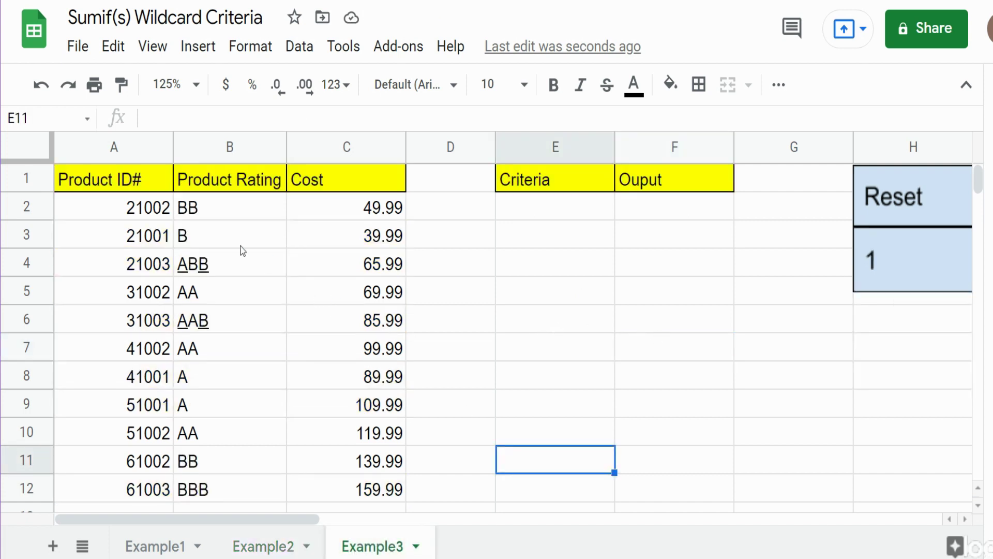
left_click(210, 212)
left_click_drag(210, 238, 217, 488)
left_click(233, 357)
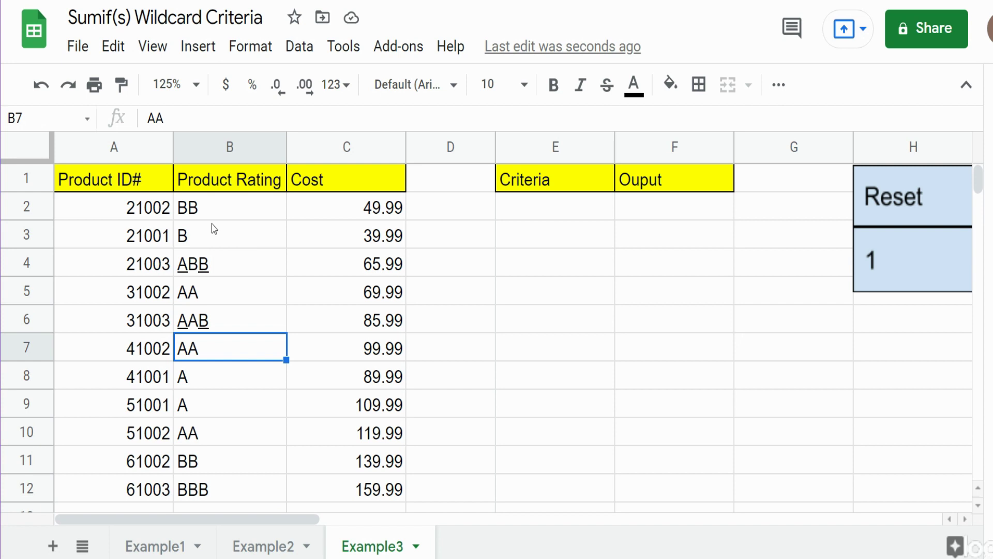
left_click(199, 326)
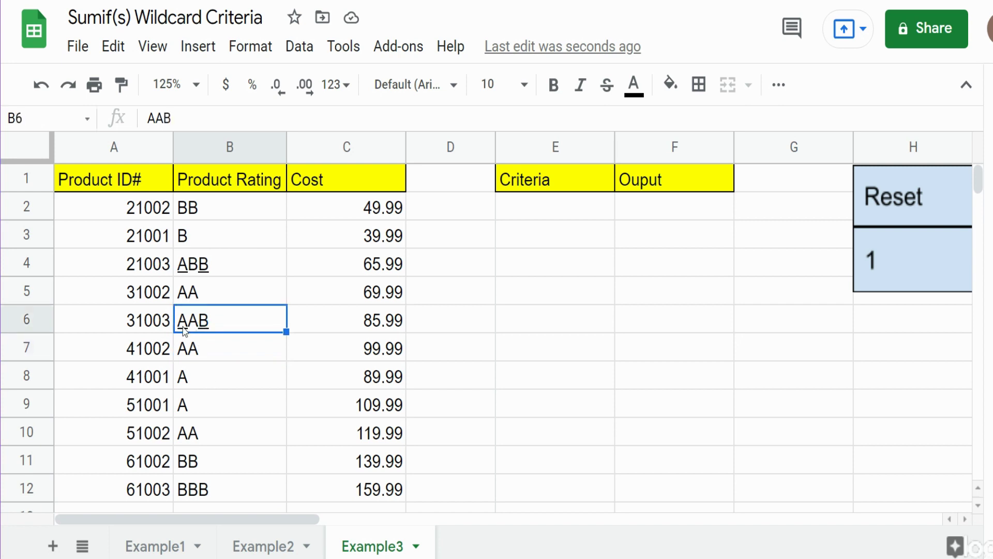
left_click(193, 274)
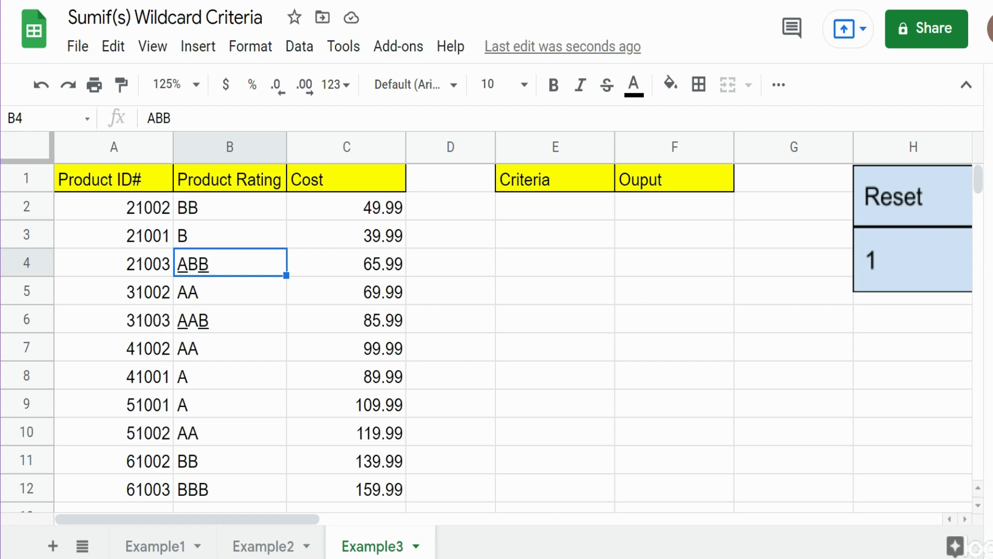
Run script 1 to highlight the ABB and AAB products, and set the criteria in E2 to A?B.
left_click(927, 259)
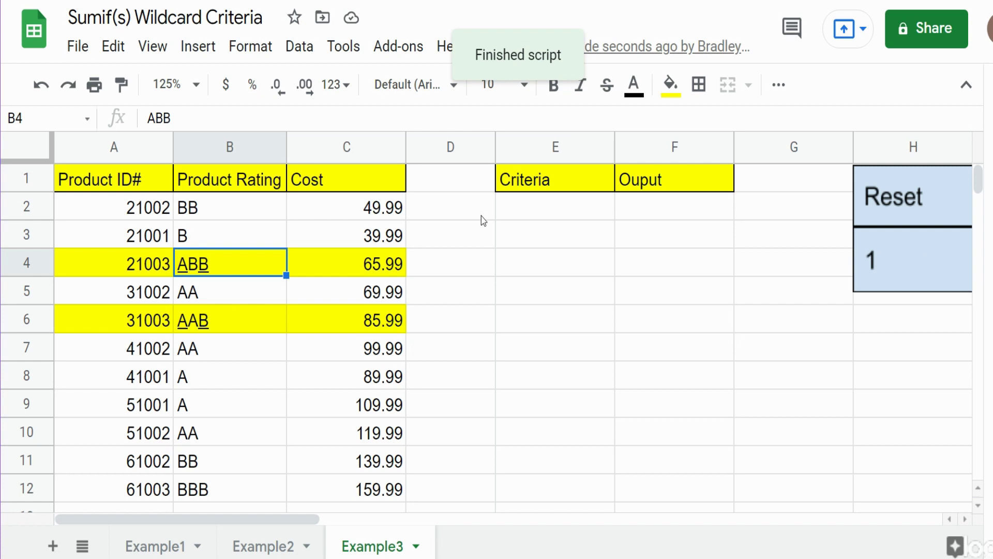
left_click(638, 216)
left_click(583, 214)
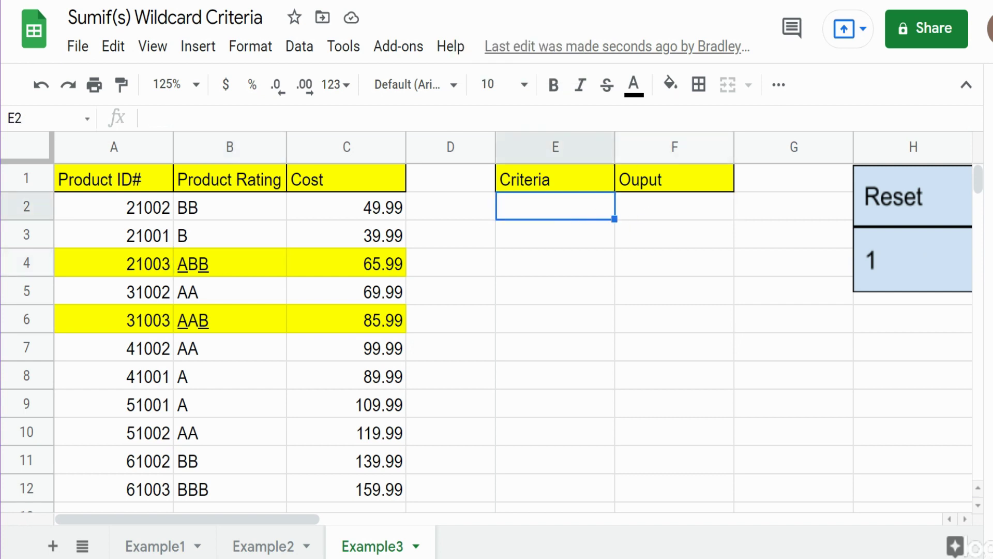
type("A")
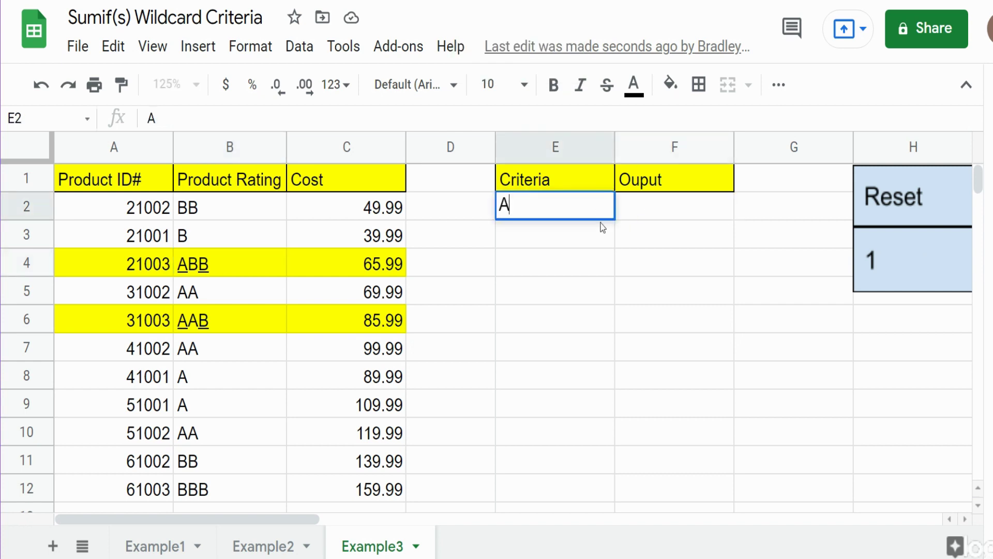
type("?B")
key("Return")
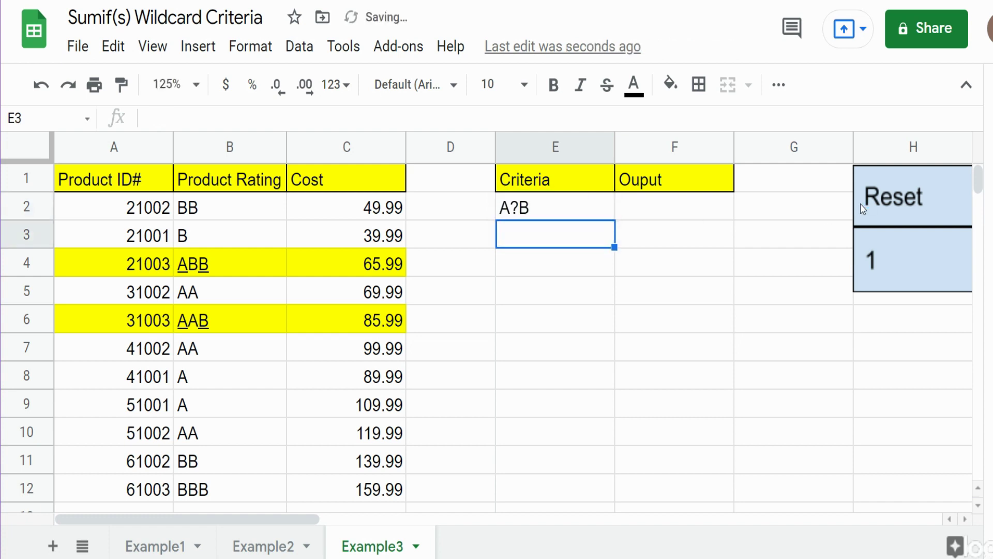
Enter =SUMIF(B2:B12,E2,C2:C12) in F2 to total the costs of ratings matching the criteria.
left_click(728, 213)
type("=S")
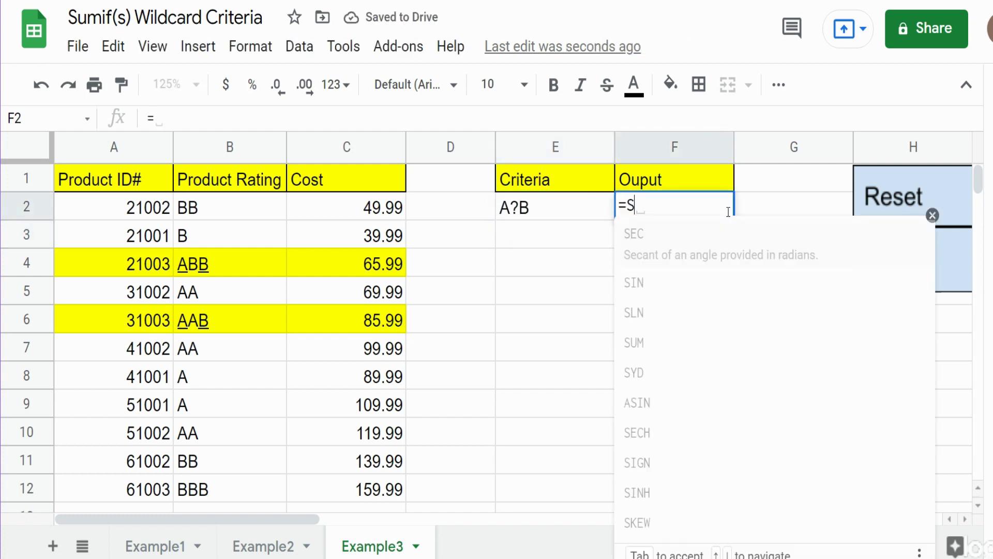
type("umif")
key("Tab")
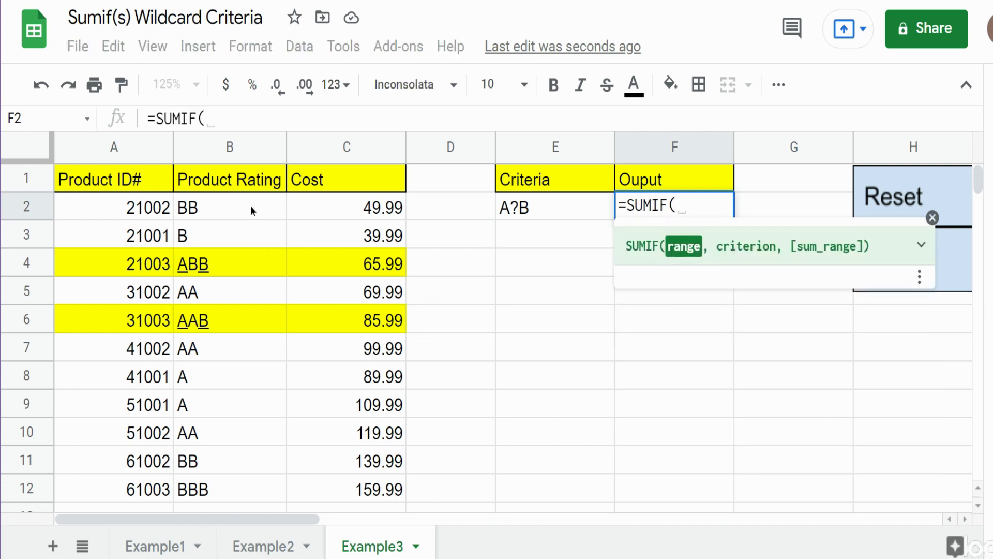
left_click_drag(250, 207, 248, 491)
type(",")
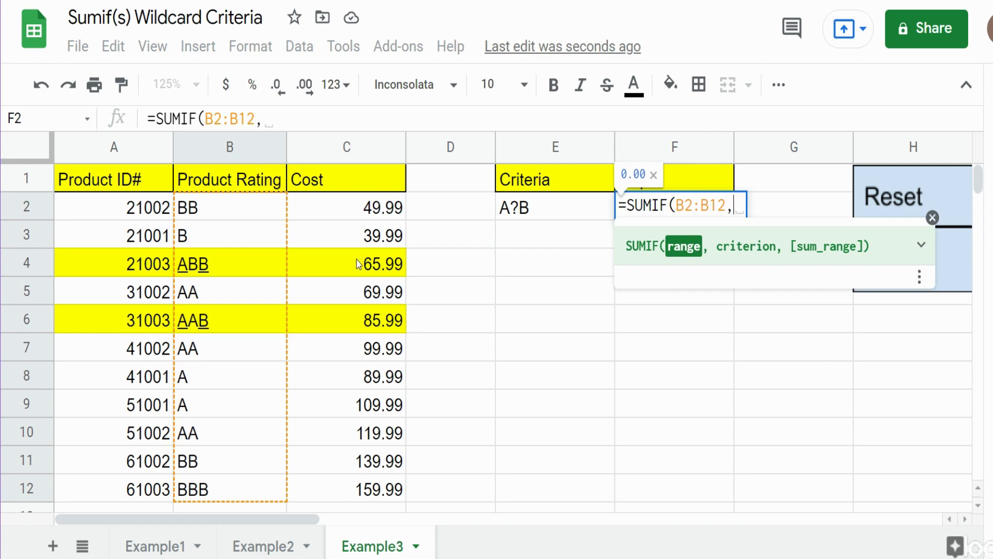
left_click(586, 214)
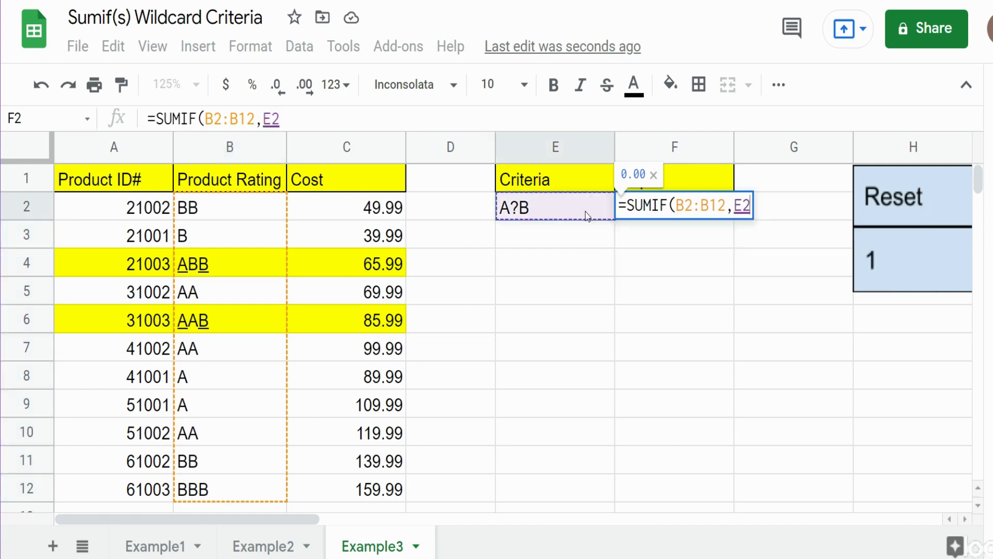
type(",")
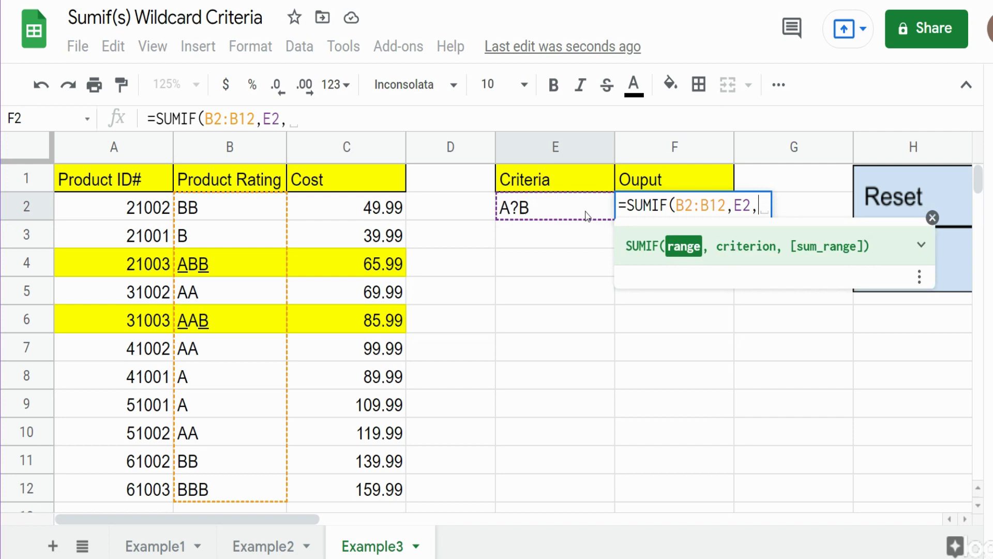
left_click(356, 219)
left_click_drag(350, 255, 346, 484)
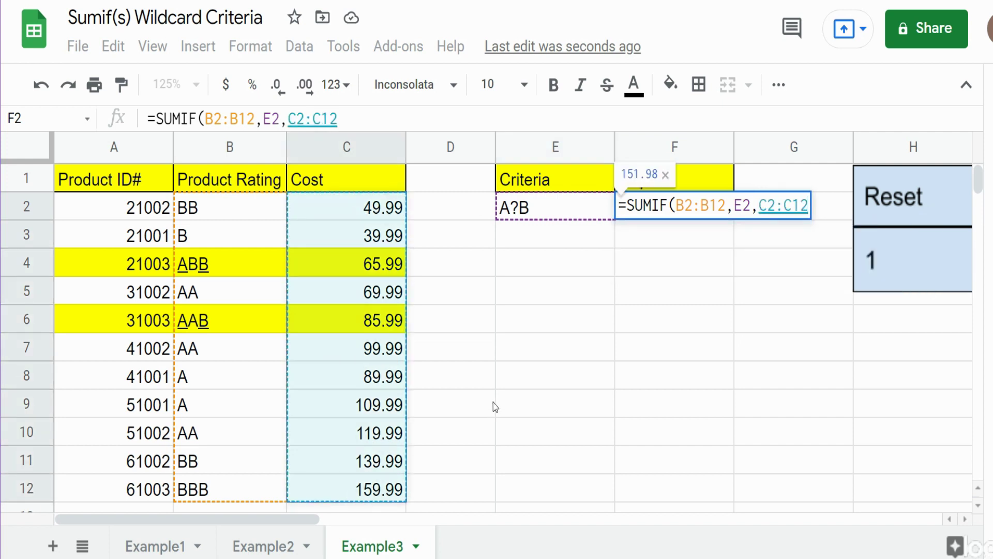
type(")")
key("Return")
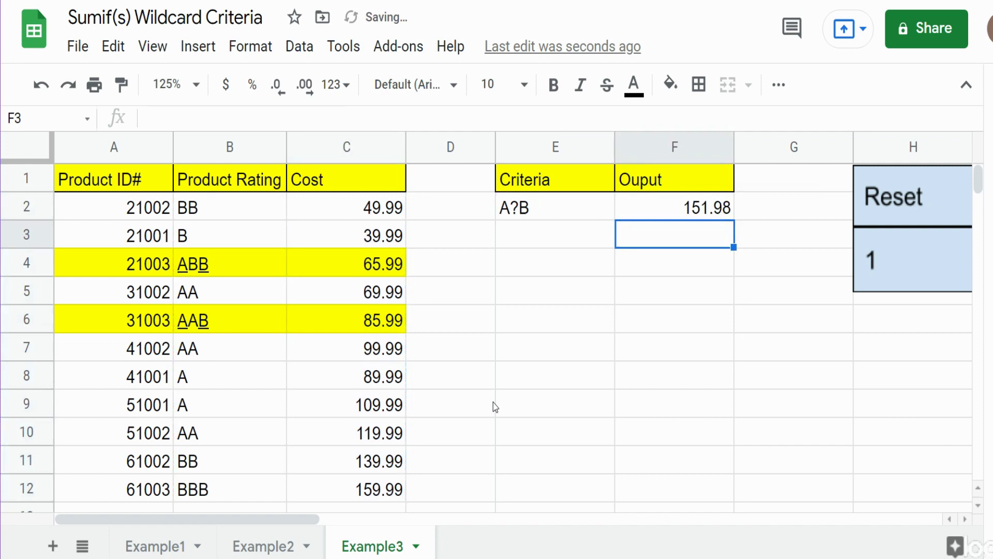
Cross-check the total of the ABB and AAB costs by entering =C4+C6 in E6.
left_click(570, 312)
type("=")
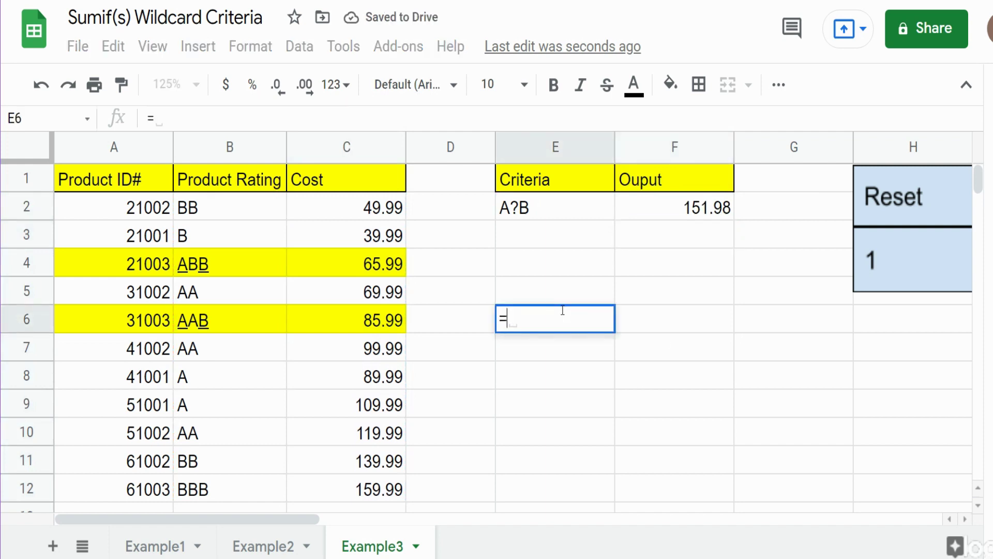
left_click(362, 269)
type("+")
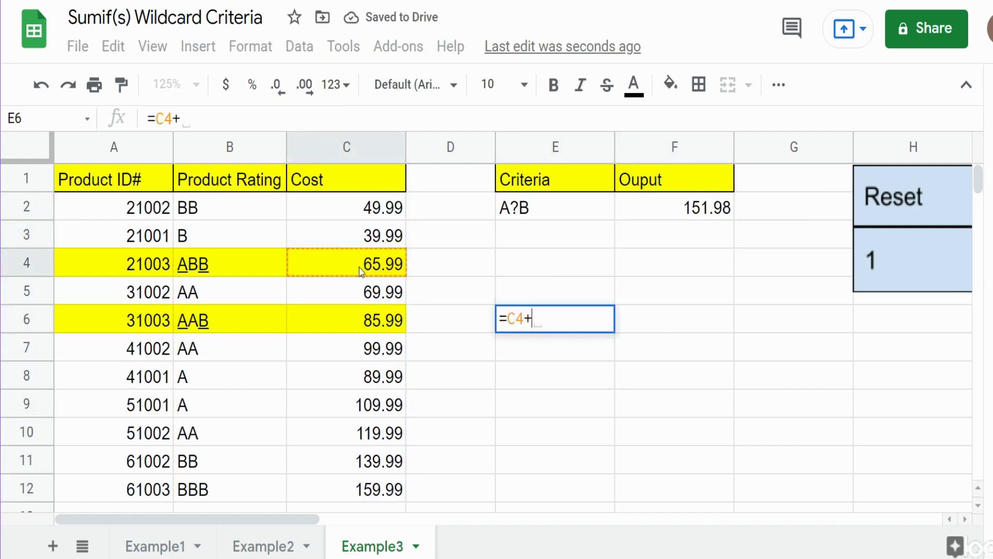
left_click(394, 327)
key("Return")
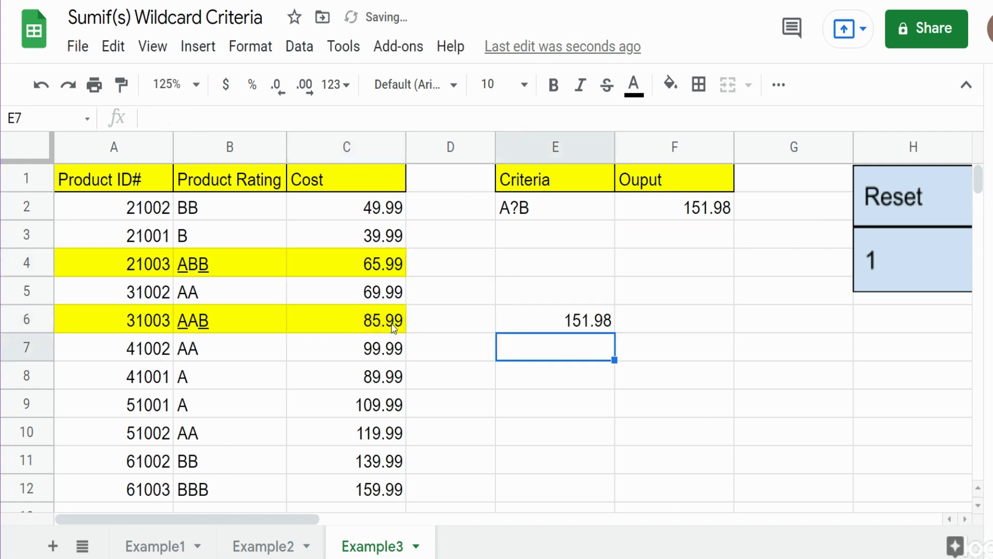